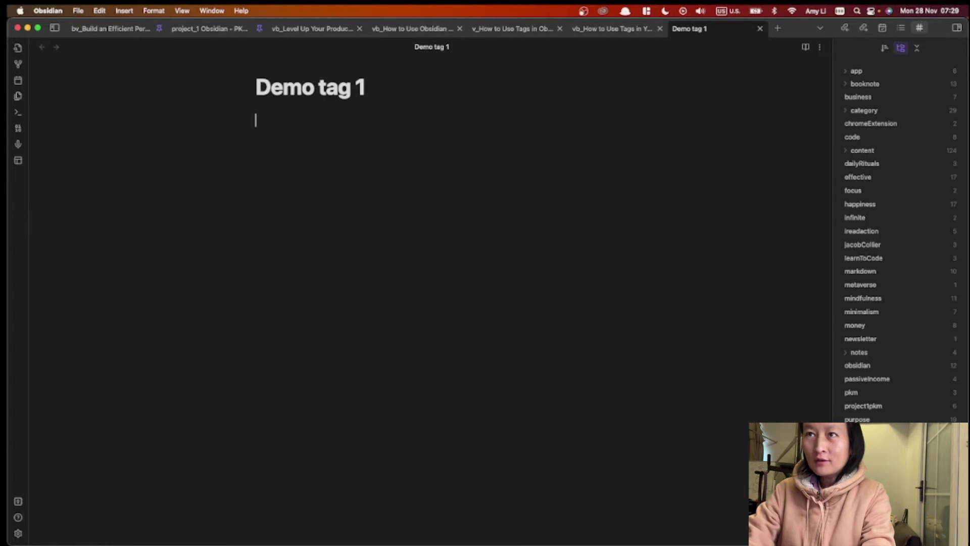
# Step: Create a YAML front matter block fenced by --- in Demo tag 1, containing the line "tags: content_video"
pyautogui.write('-')
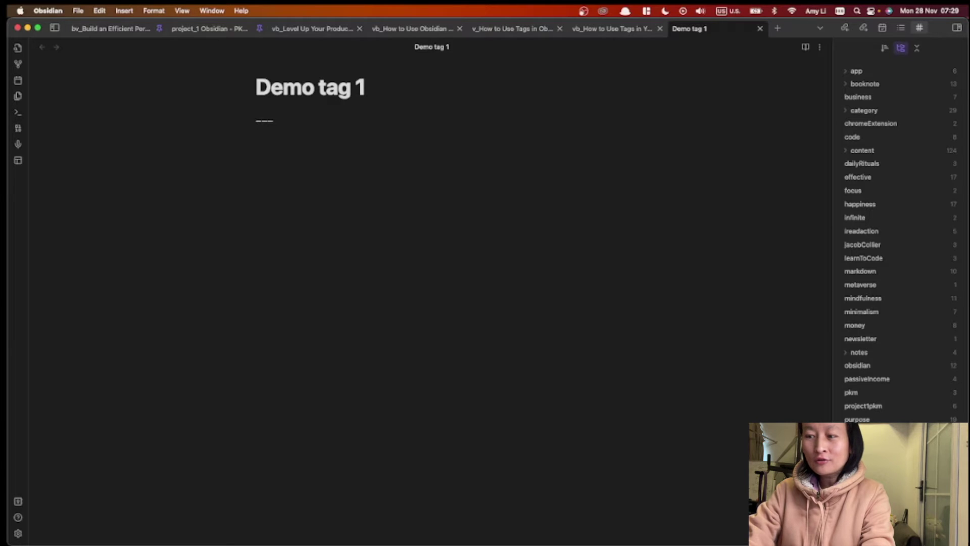
pyautogui.write('-')
pyautogui.click(257, 136)
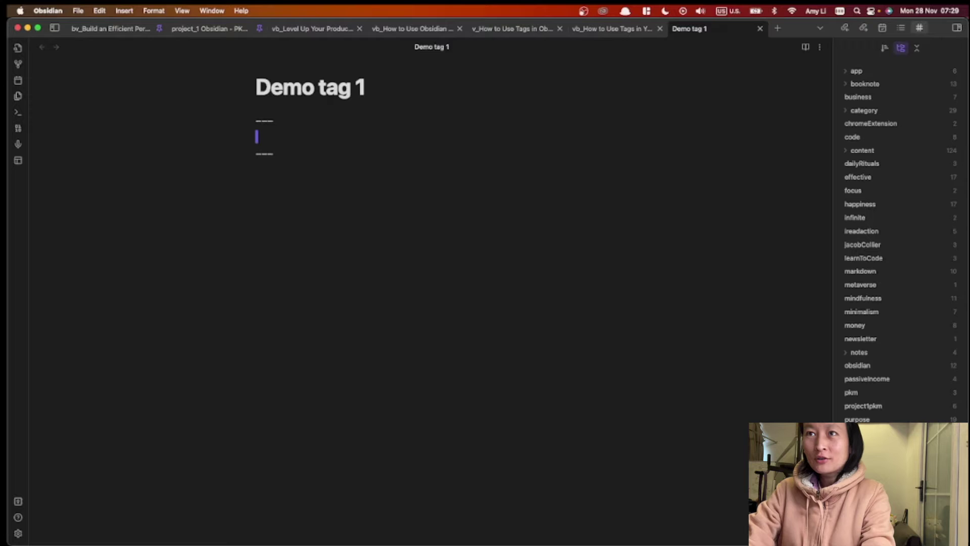
pyautogui.write('tags:')
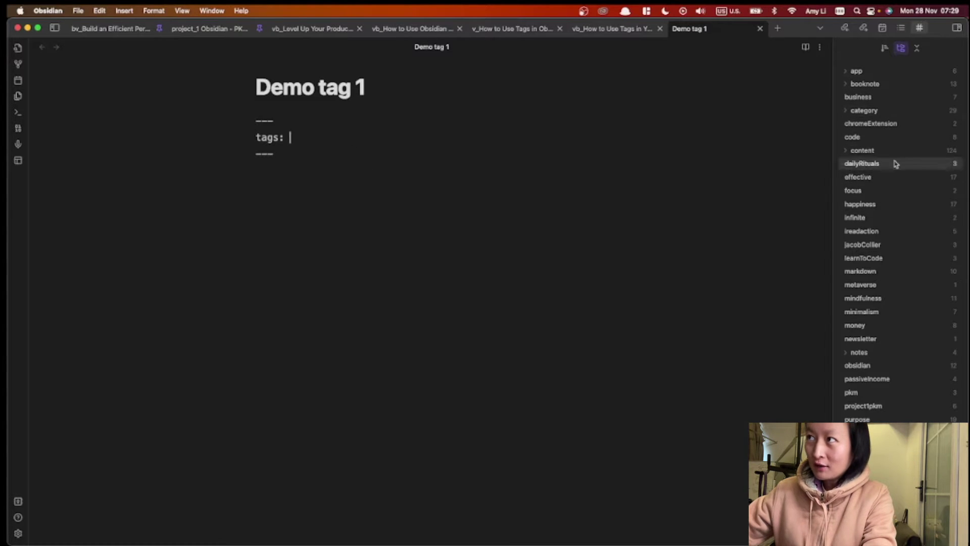
pyautogui.click(340, 133)
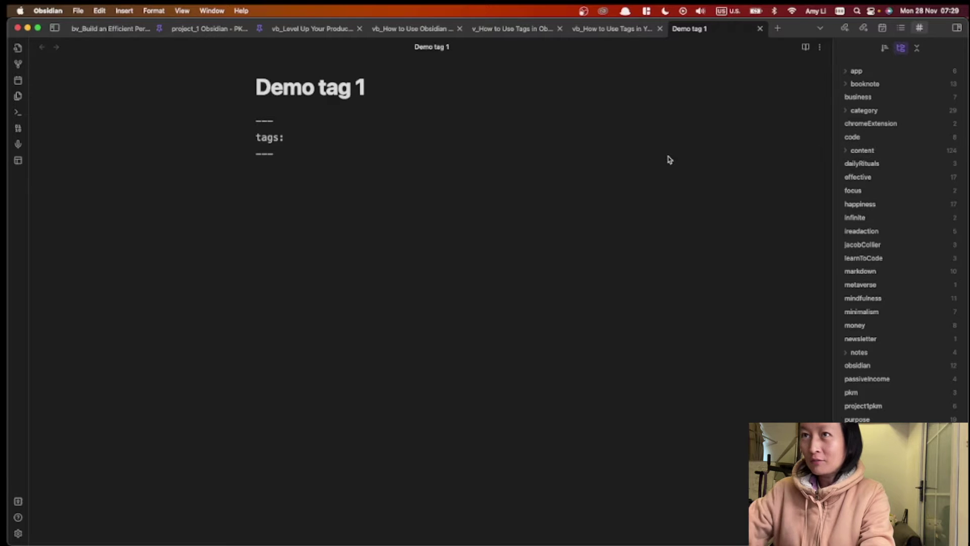
pyautogui.write('content')
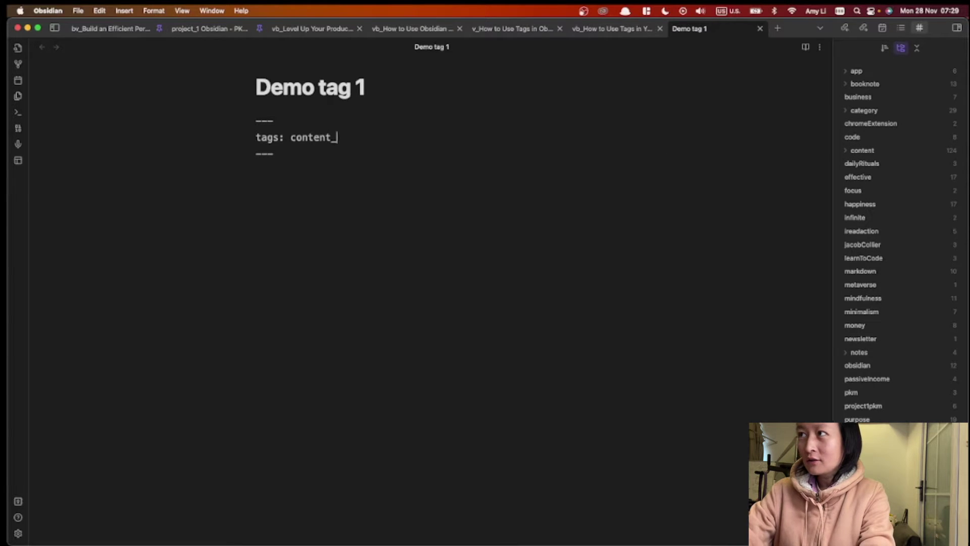
pyautogui.write('_video')
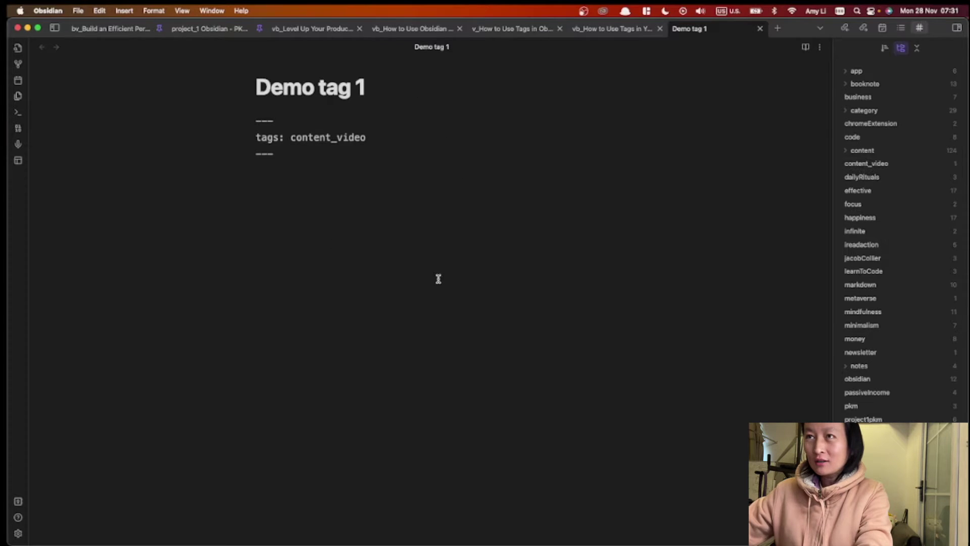
# Step: Add content_blog as a second, comma-separated tag in Demo tag 1's front matter
pyautogui.click(416, 139)
pyautogui.write(', ')
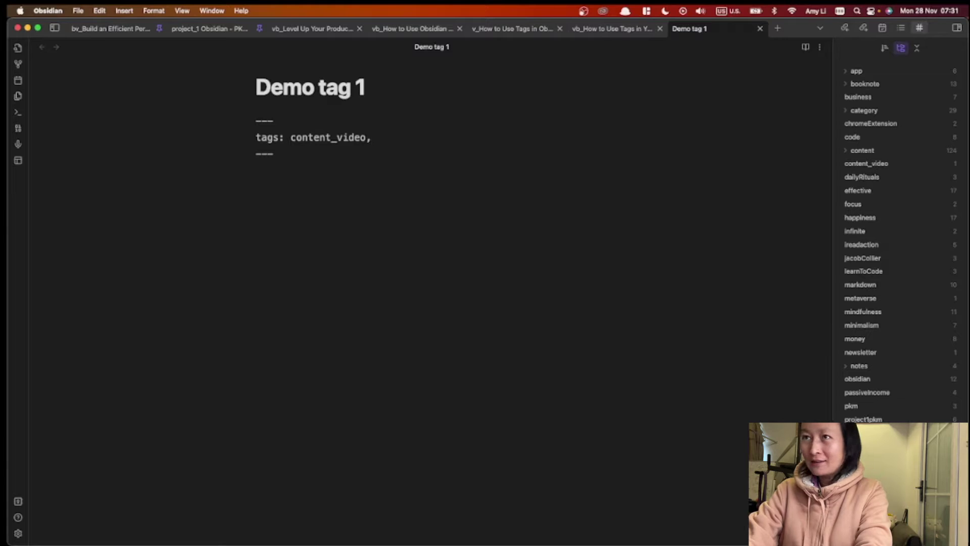
pyautogui.write('content_')
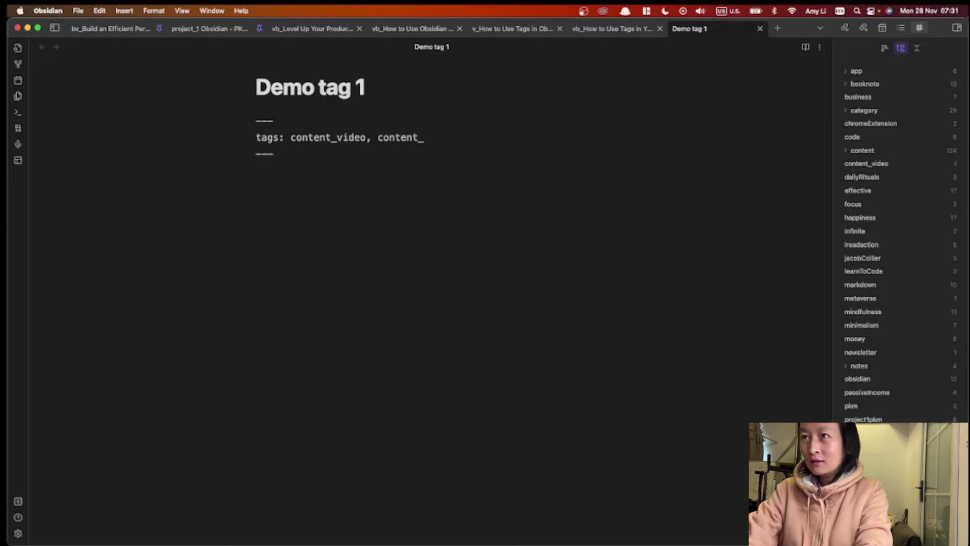
pyautogui.write('blog')
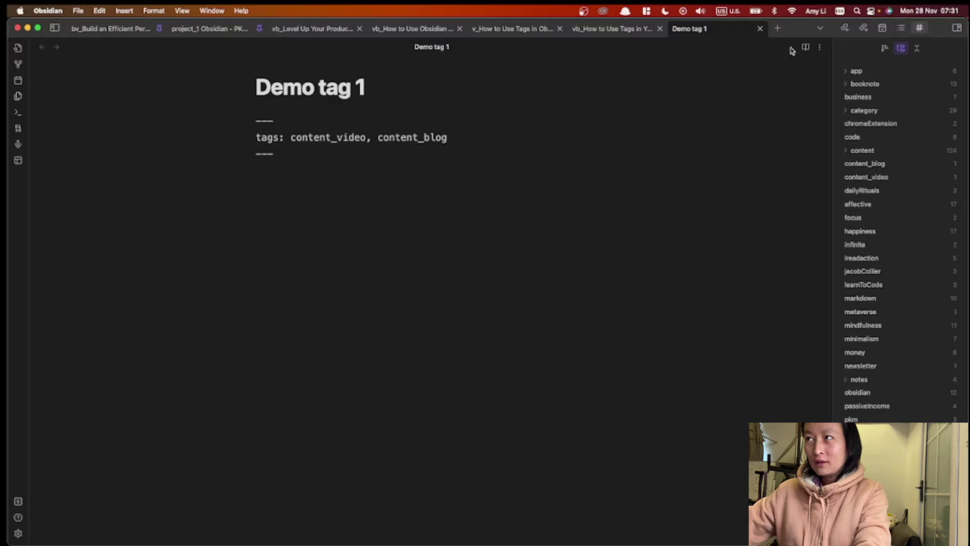
# Step: Create a new note titled "demo tag 2" in a separate tab
pyautogui.click(780, 30)
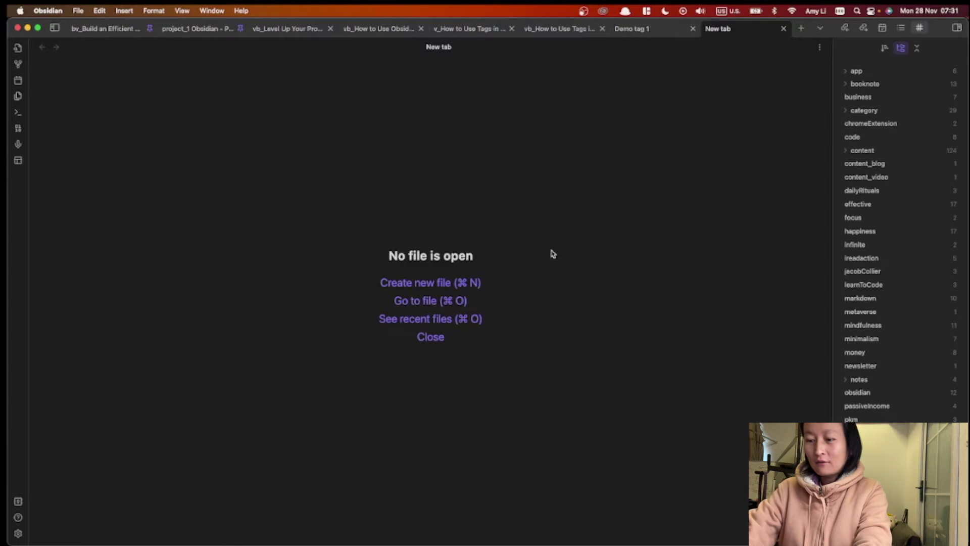
pyautogui.press('super+n')
pyautogui.write('demo tag 2')
pyautogui.press('Return')
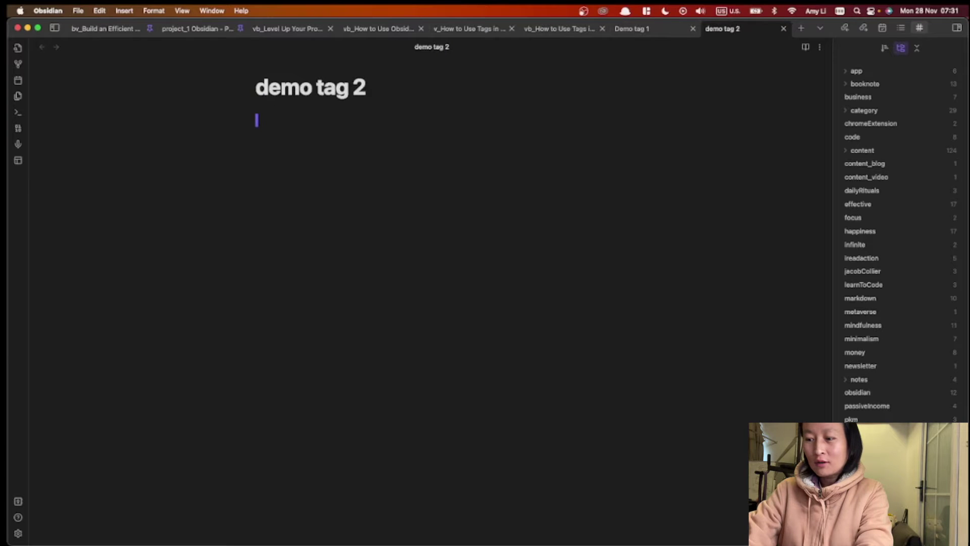
# Step: Add a YAML front matter block fenced by --- to demo tag 2, with the line "tags: content_blog"
pyautogui.write('---')
pyautogui.press('Return')
pyautogui.press('Return')
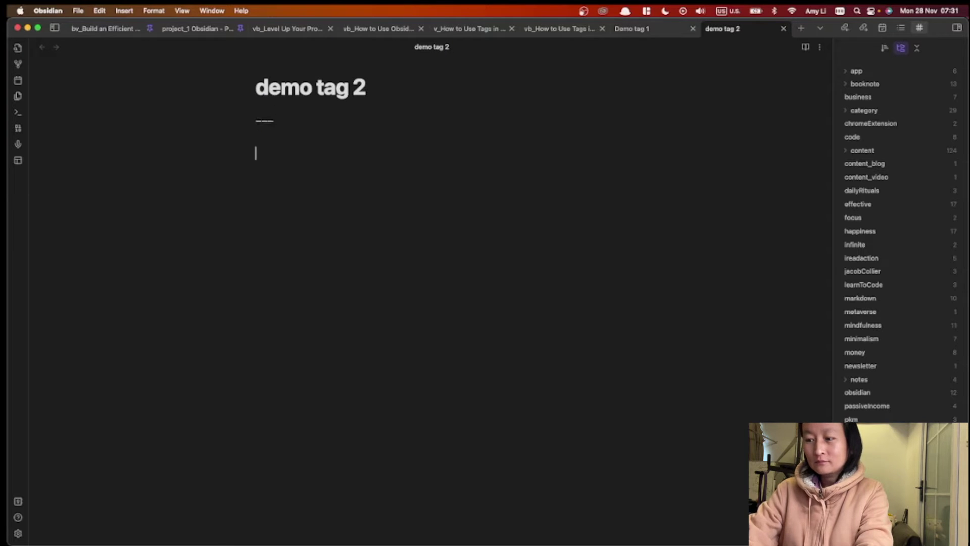
pyautogui.write('tags: ')
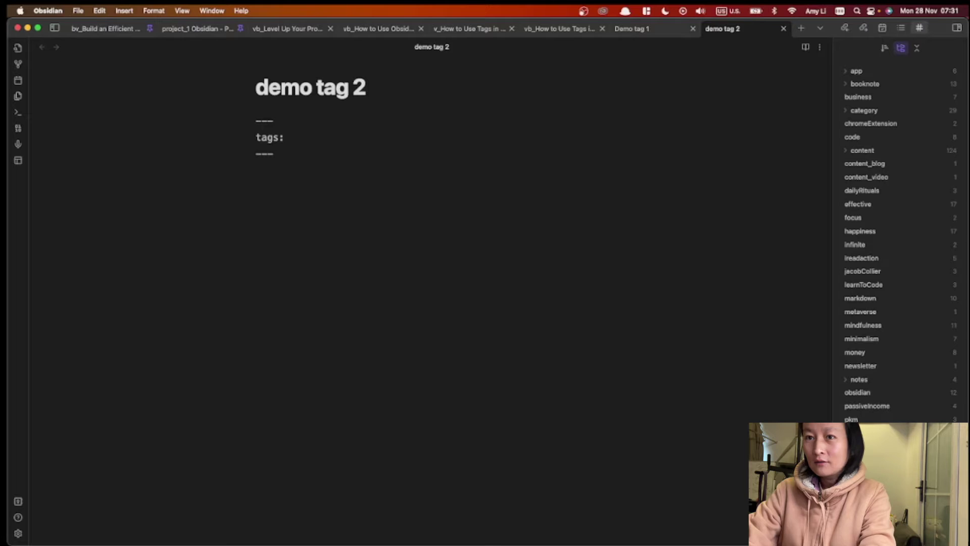
pyautogui.write('content_blog')
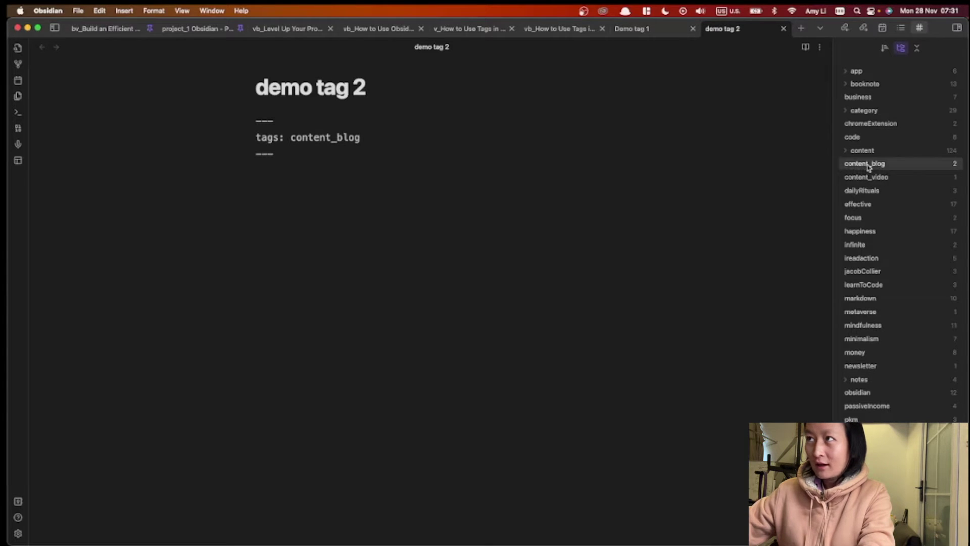
# Step: Enclose the comma-separated tags in Demo tag 1's front matter in square brackets
pyautogui.click(638, 29)
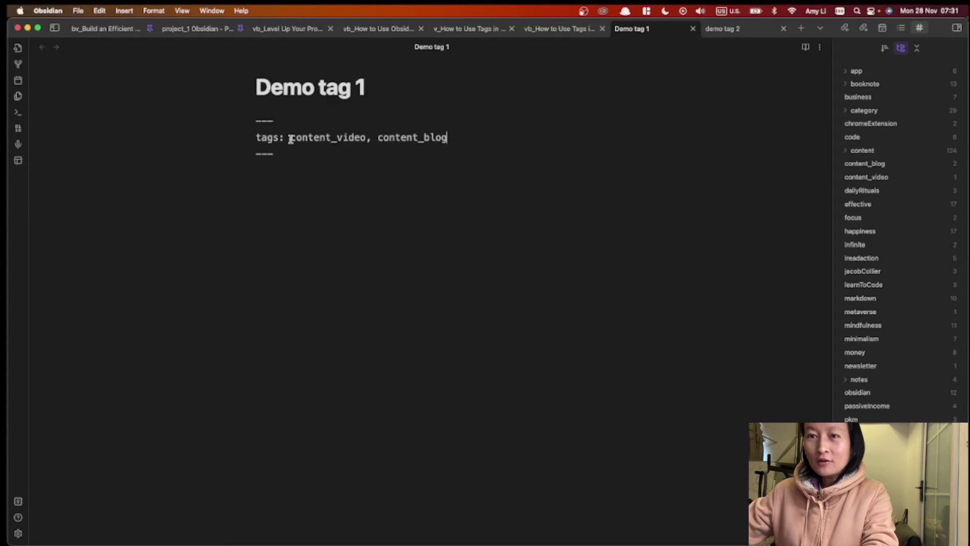
pyautogui.write('[')
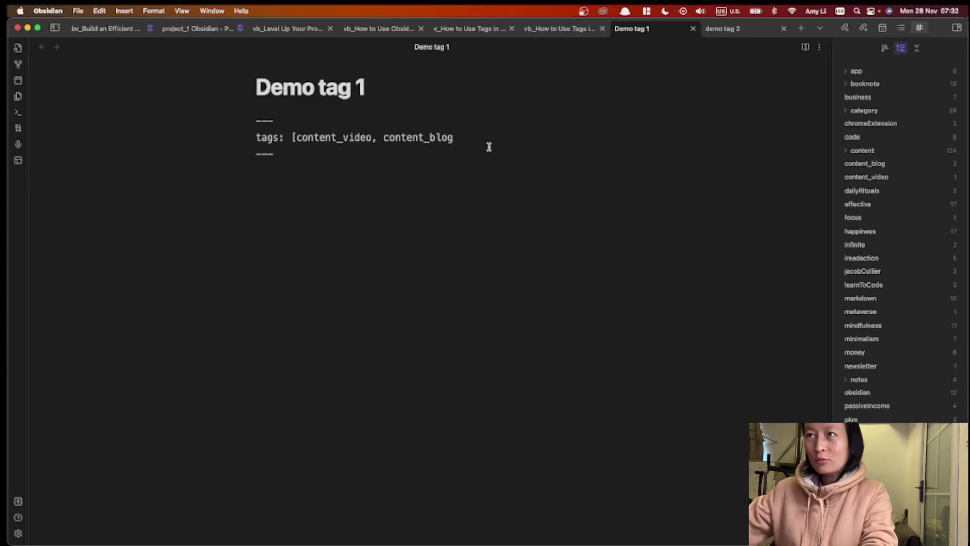
pyautogui.click(481, 137)
pyautogui.write(']')
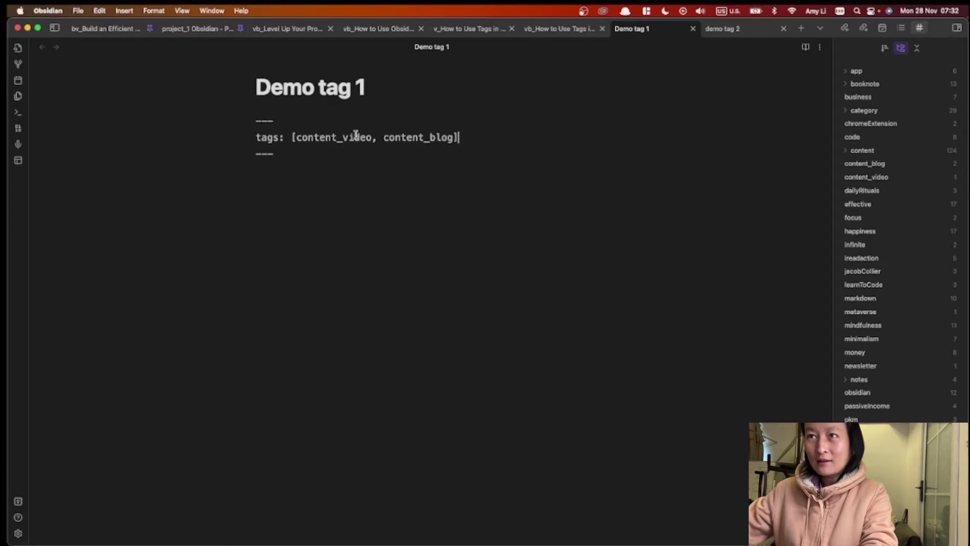
# Step: Remove the square brackets around the tags in Demo tag 1
pyautogui.press('BackSpace')
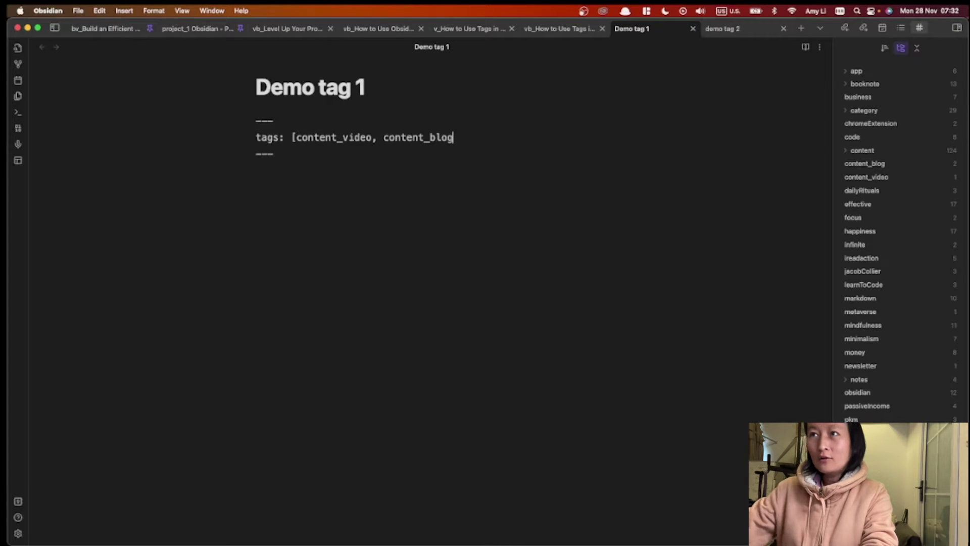
pyautogui.click(296, 137)
pyautogui.press('BackSpace')
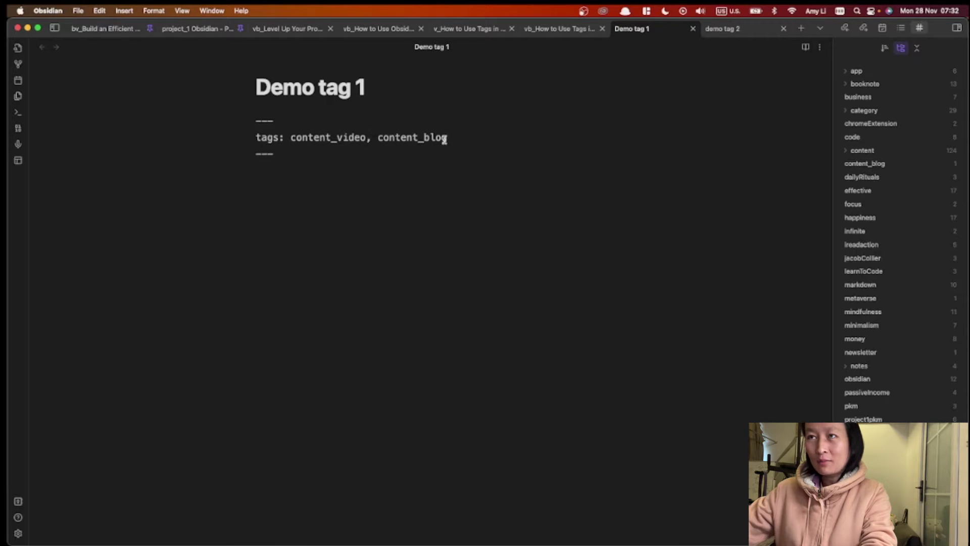
# Step: Rewrite Demo tag 1's inline tags as a dashed YAML list with content_blog and content_video on separate lines
pyautogui.moveTo(460, 138); pyautogui.dragTo(290, 138)
pyautogui.press('BackSpace')
pyautogui.press('Return')
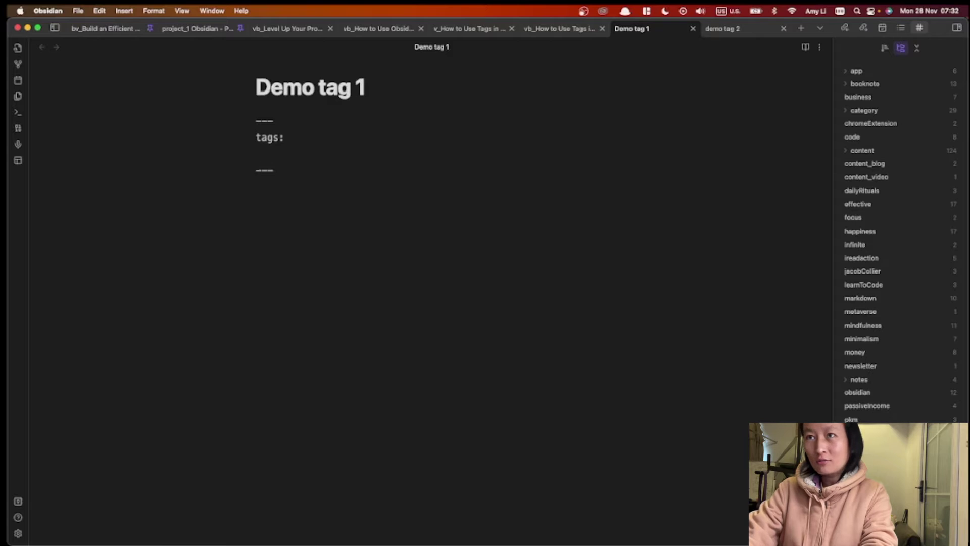
pyautogui.write('- content')
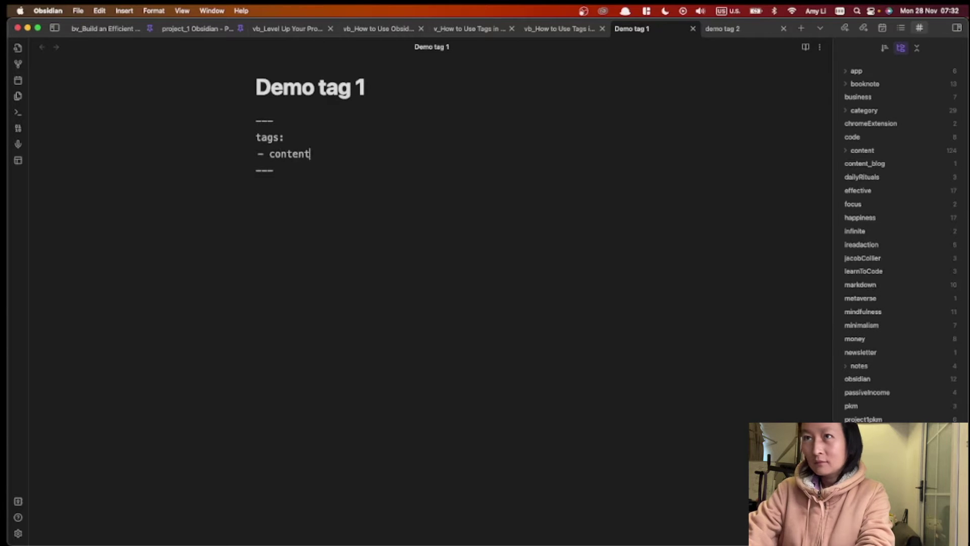
pyautogui.write('_blog')
pyautogui.press('Return')
pyautogui.write('content_vide')
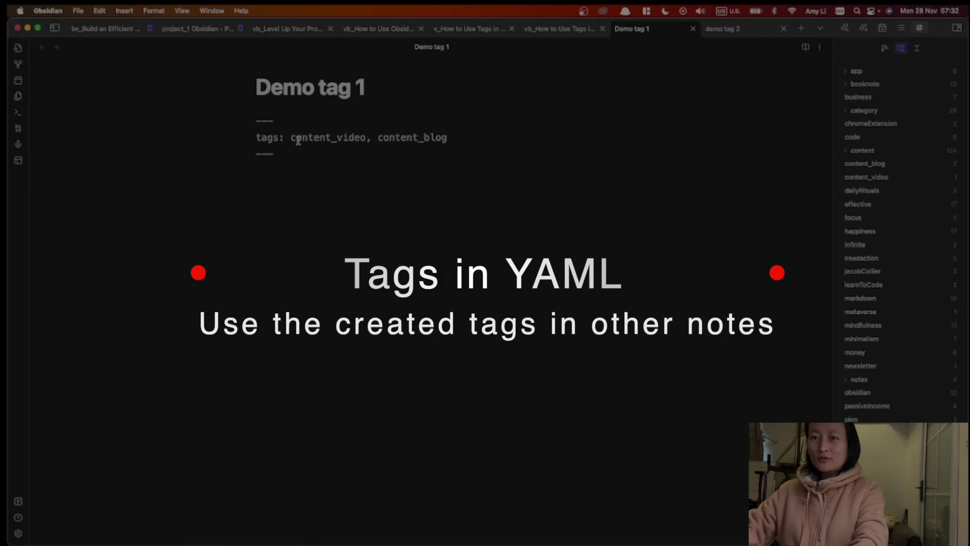
# Step: Split the editor into two side-by-side panes, showing demo tag 2 in the first and Demo tag 1 in the second
pyautogui.click(298, 141)
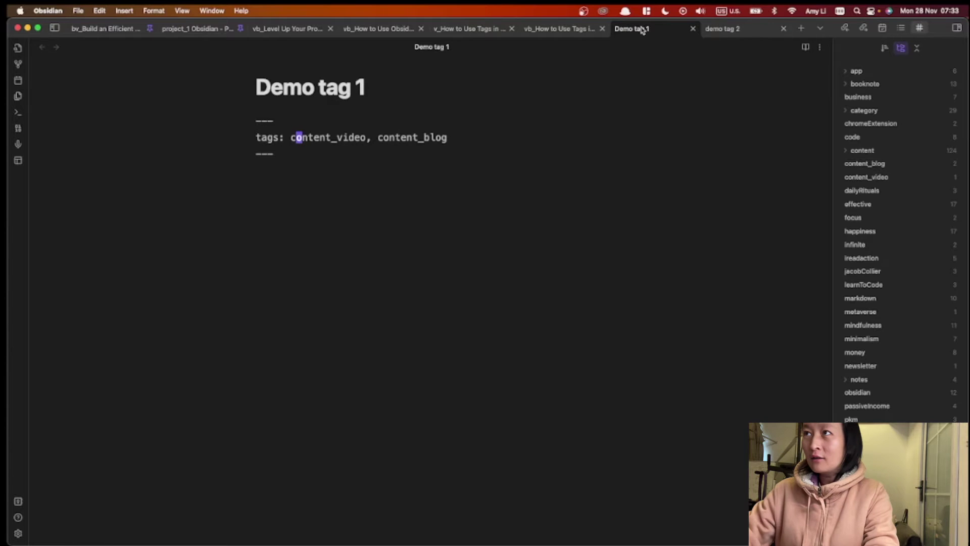
pyautogui.press('super+backslash')
pyautogui.click(543, 114)
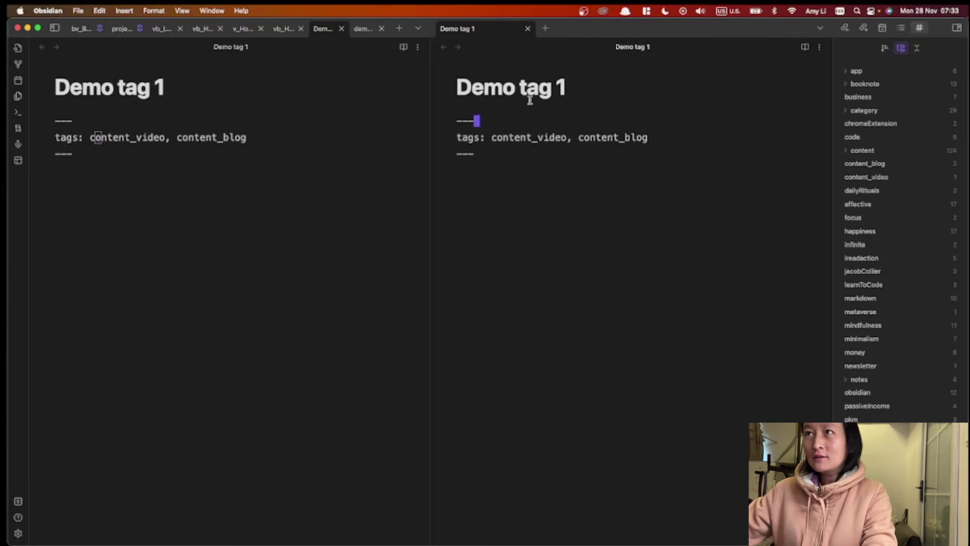
pyautogui.click(95, 135)
pyautogui.hotkey('ctrl', 'Tab')
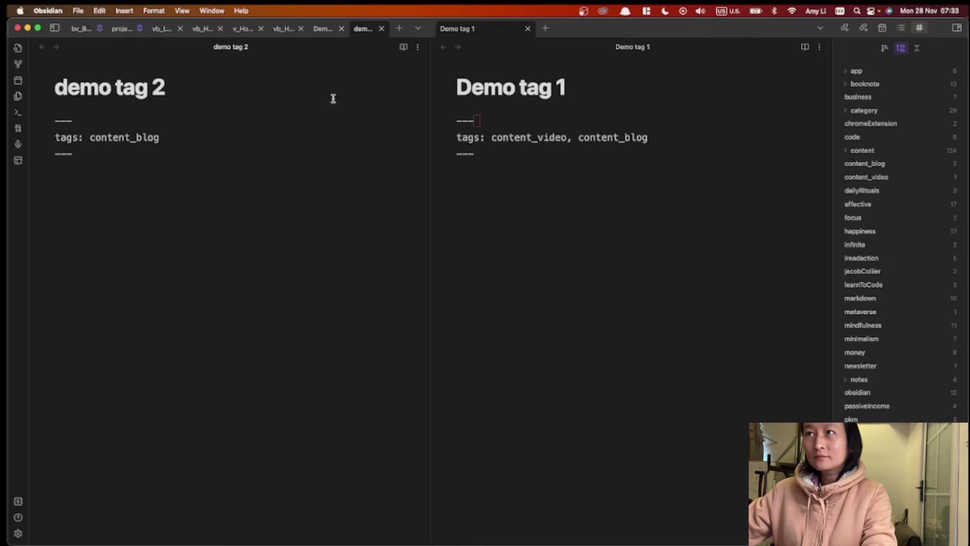
# Step: Replace the content_blog tag in demo tag 2's front matter with content_video
pyautogui.click(589, 112)
pyautogui.moveTo(157, 135); pyautogui.dragTo(90, 136)
pyautogui.write('d')
pyautogui.press('BackSpace')
pyautogui.click(538, 144)
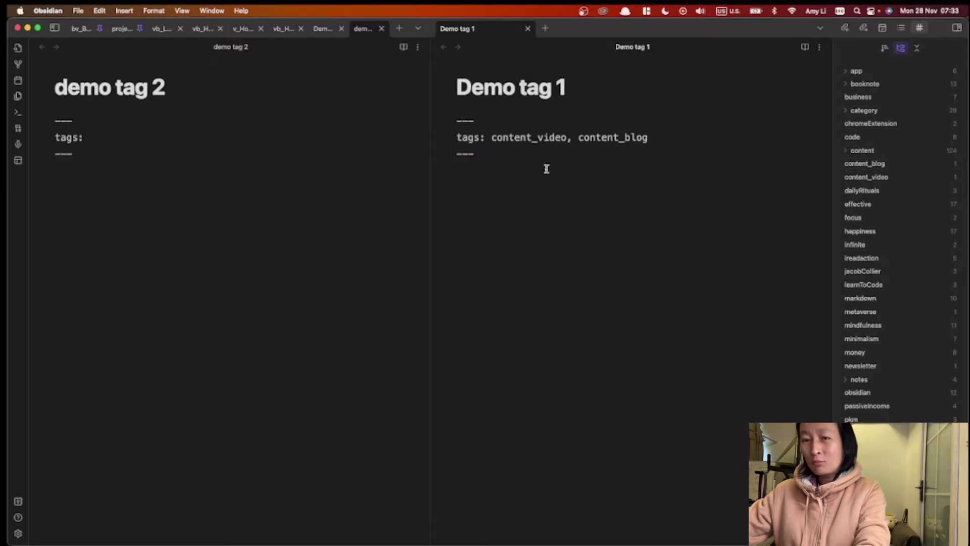
pyautogui.click(132, 136)
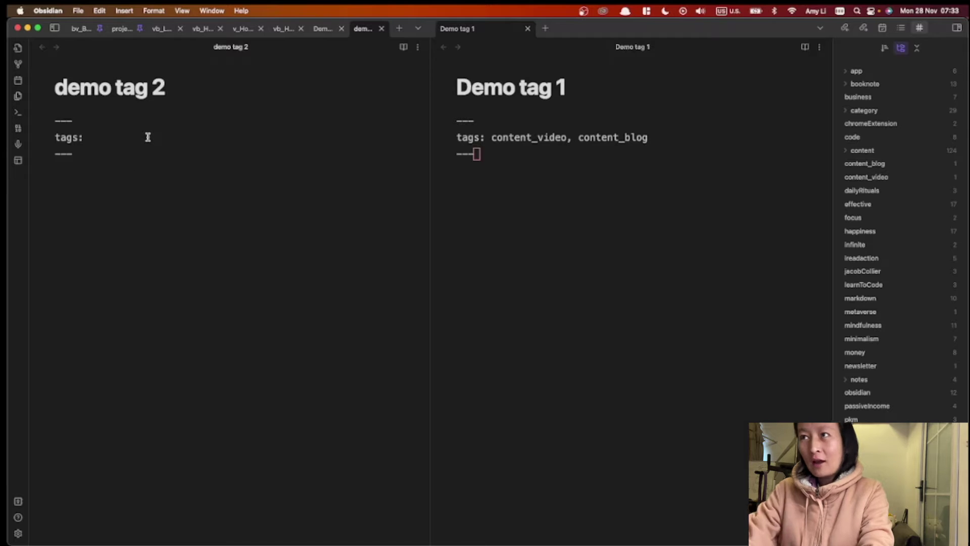
pyautogui.write('content')
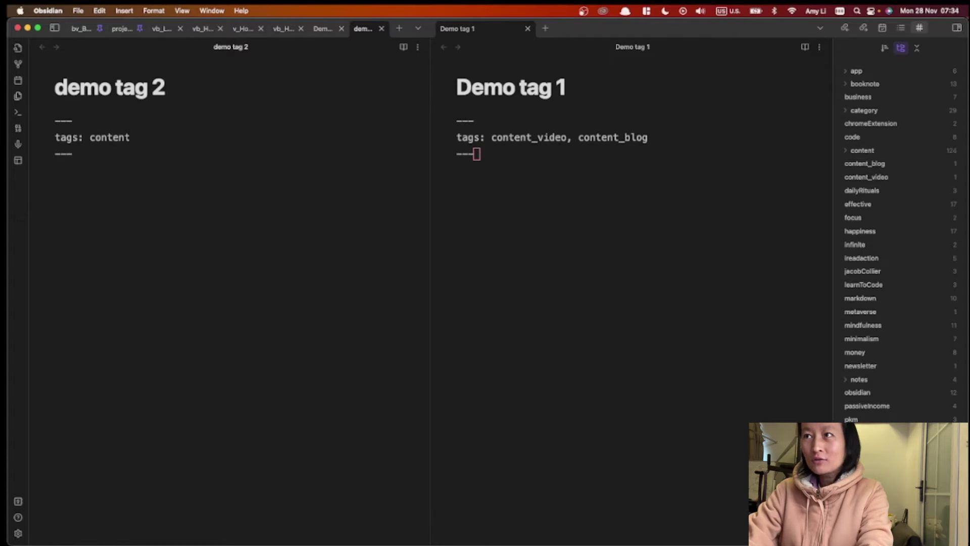
pyautogui.write('_video')
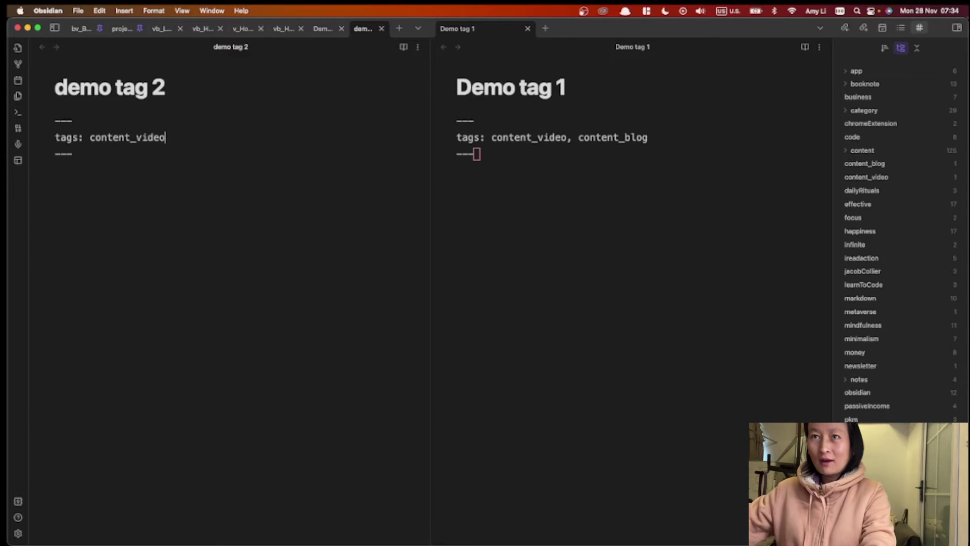
# Step: Add two empty lines below the front matter block in demo tag 2
pyautogui.press('Down')
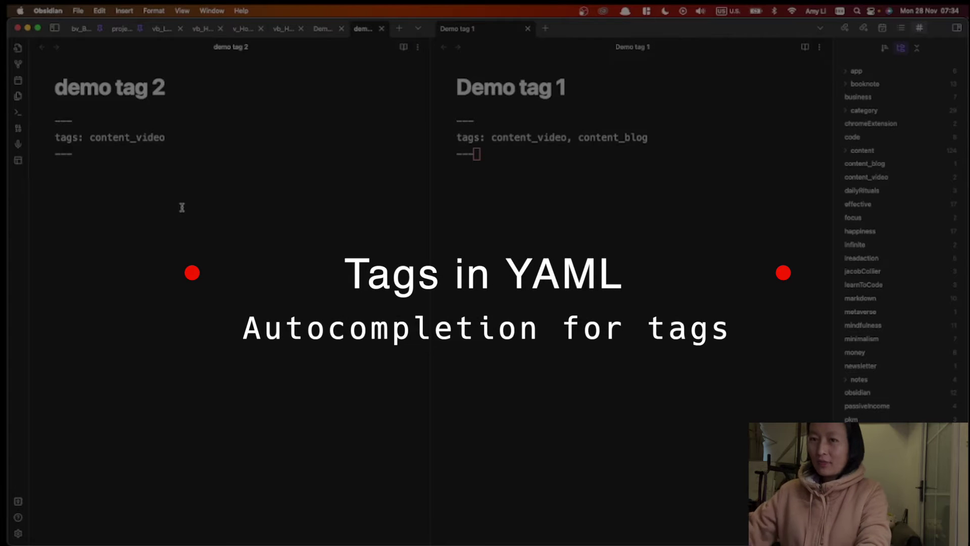
pyautogui.press('Return')
pyautogui.press('Return')
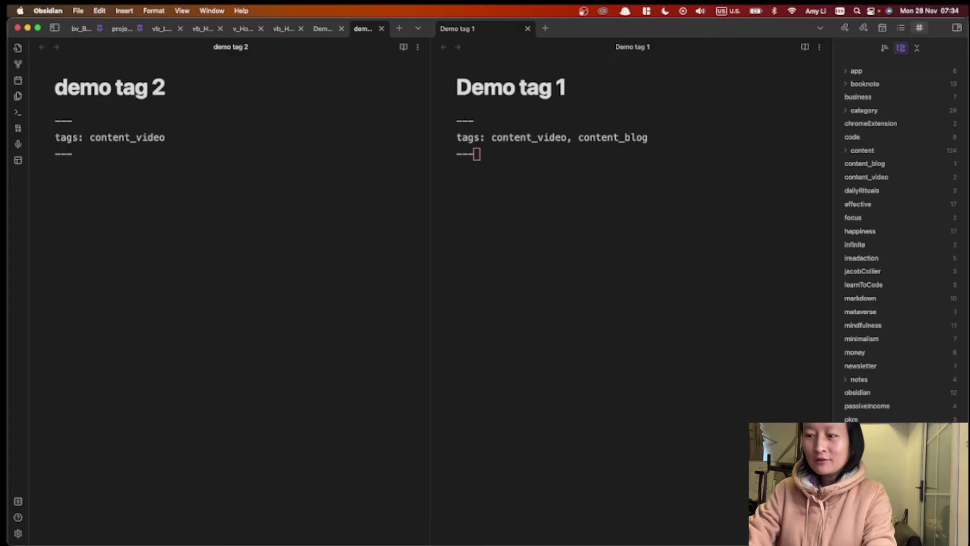
# Step: Start an internal link with [[ below demo tag 2's front matter and filter the note suggestions by "lev"
pyautogui.write('[[')
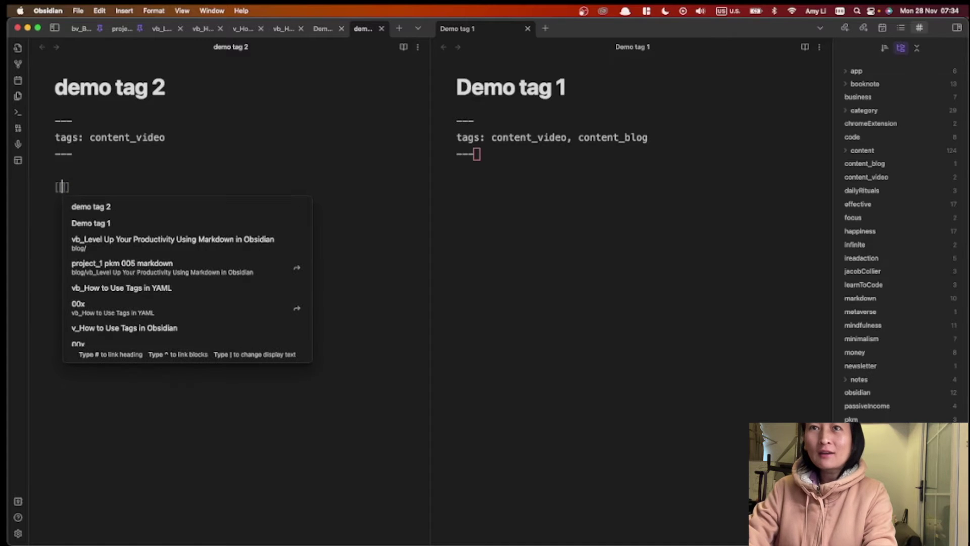
pyautogui.press('Down')
pyautogui.press('Down')
pyautogui.press('Down')
pyautogui.press('Down')
pyautogui.press('Down')
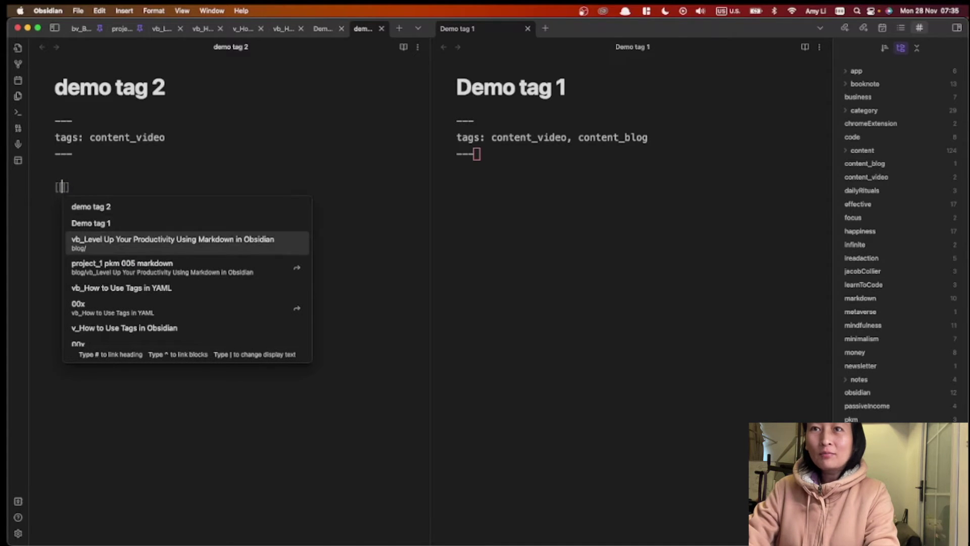
pyautogui.write('lev')
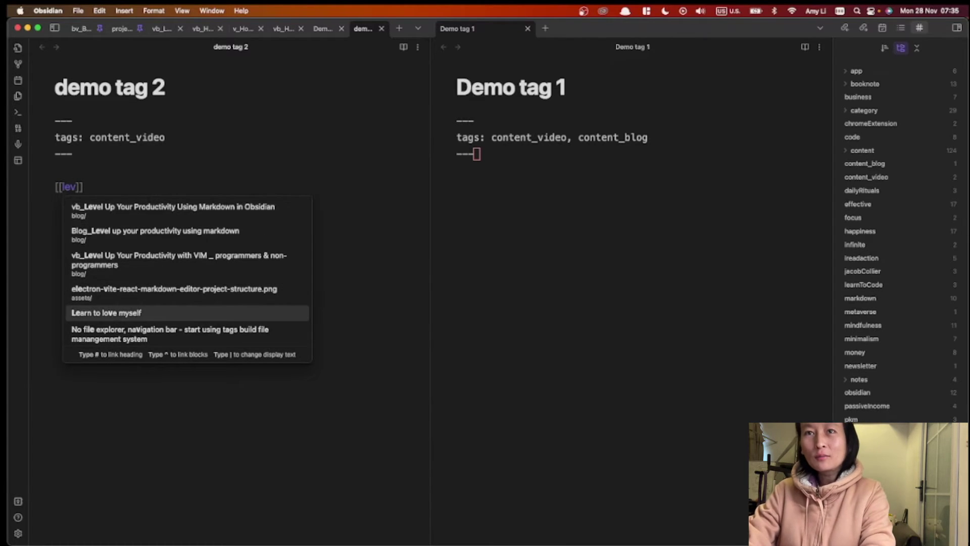
# Step: Delete the unfinished internal link from demo tag 2
pyautogui.press('BackSpace')
pyautogui.press('BackSpace')
pyautogui.press('BackSpace')
pyautogui.press('BackSpace')
pyautogui.press('BackSpace')
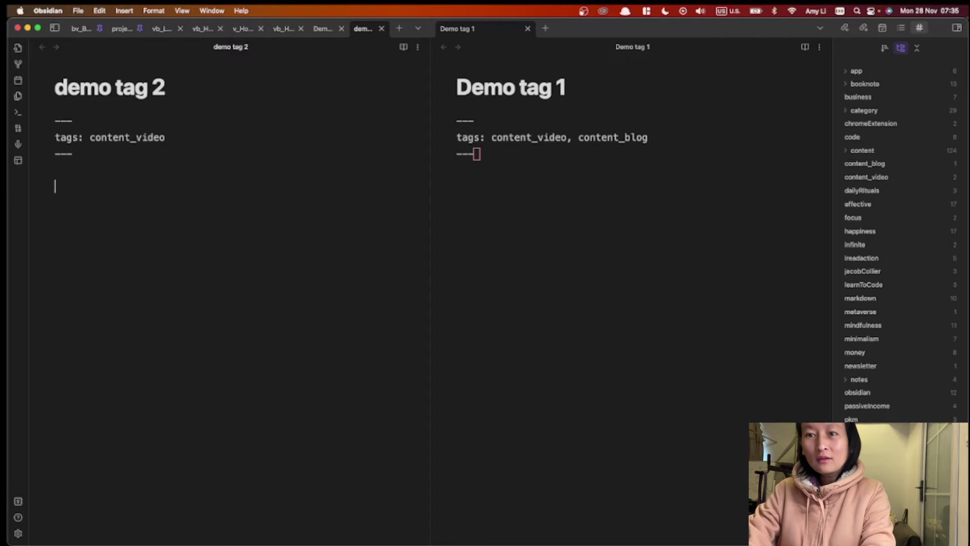
# Step: Replace the content_video tag in demo tag 2's front matter with content_youtube
pyautogui.press('Up')
pyautogui.press('Up')
pyautogui.press('Up')
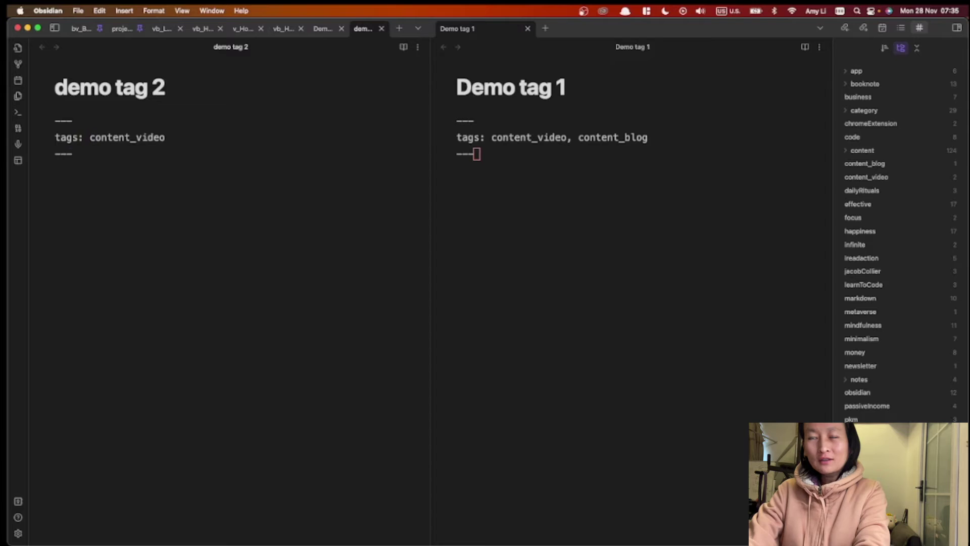
pyautogui.press('Right')
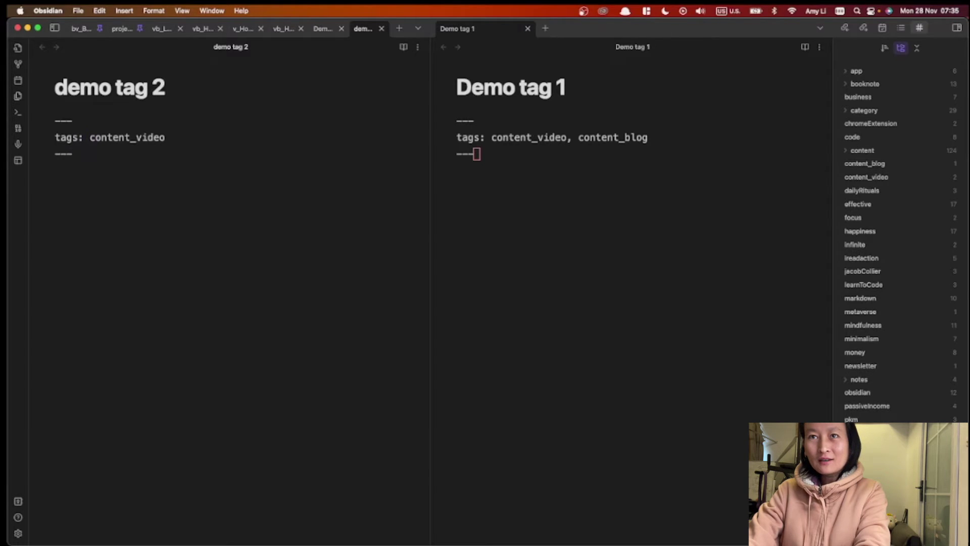
pyautogui.hotkey('shift', 'd')
pyautogui.write('ags: content')
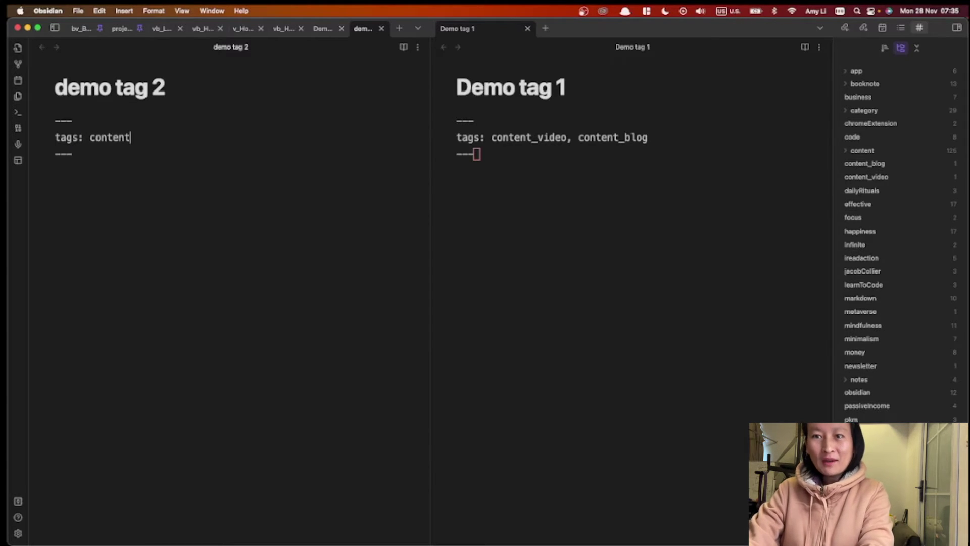
pyautogui.write('_youtube')
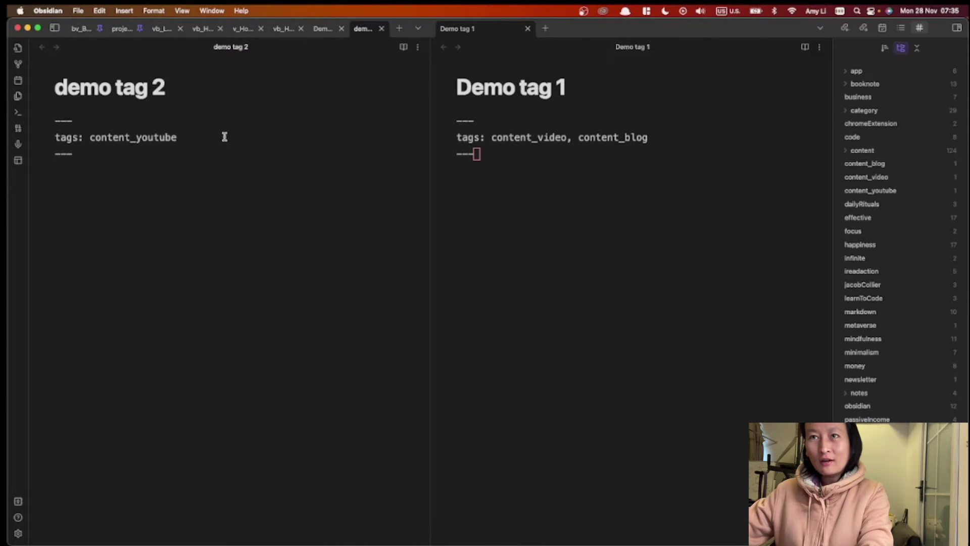
# Step: Clear the value of the tags field in demo tag 2's front matter
pyautogui.press('BackSpace')
pyautogui.press('BackSpace')
pyautogui.press('BackSpace')
pyautogui.press('BackSpace')
pyautogui.press('BackSpace')
pyautogui.press('BackSpace')
pyautogui.press('BackSpace')
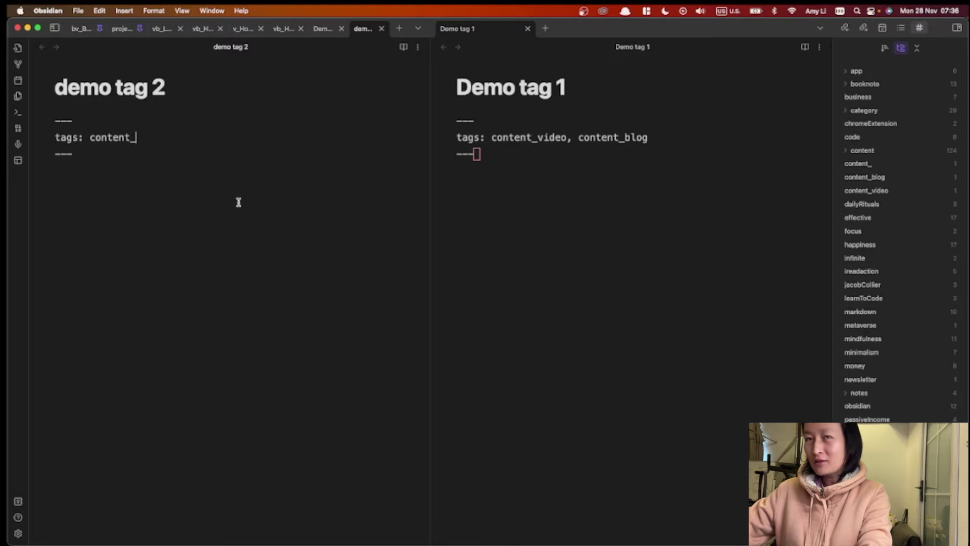
pyautogui.hotkey('alt', 'BackSpace')
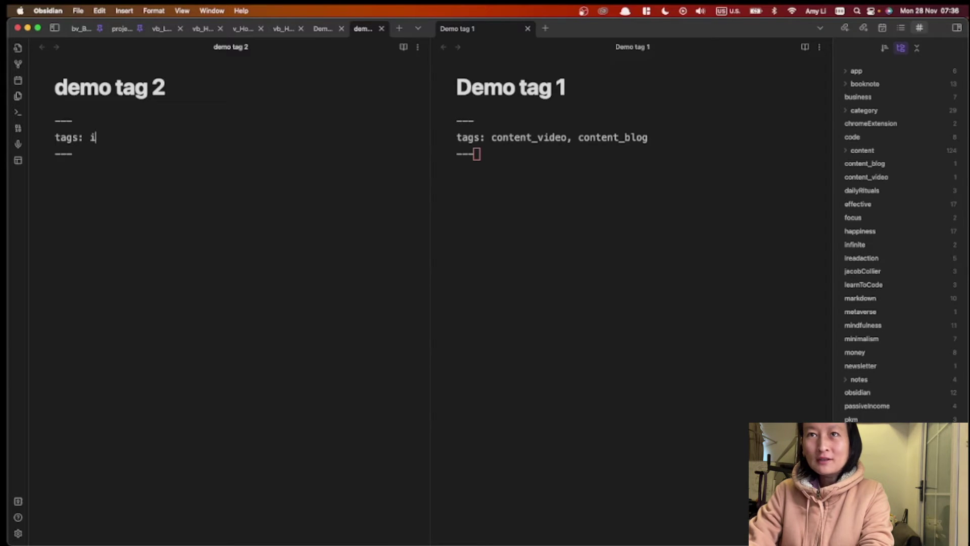
pyautogui.write('cont')
pyautogui.press('BackSpace')
pyautogui.press('BackSpace')
pyautogui.press('BackSpace')
pyautogui.press('BackSpace')
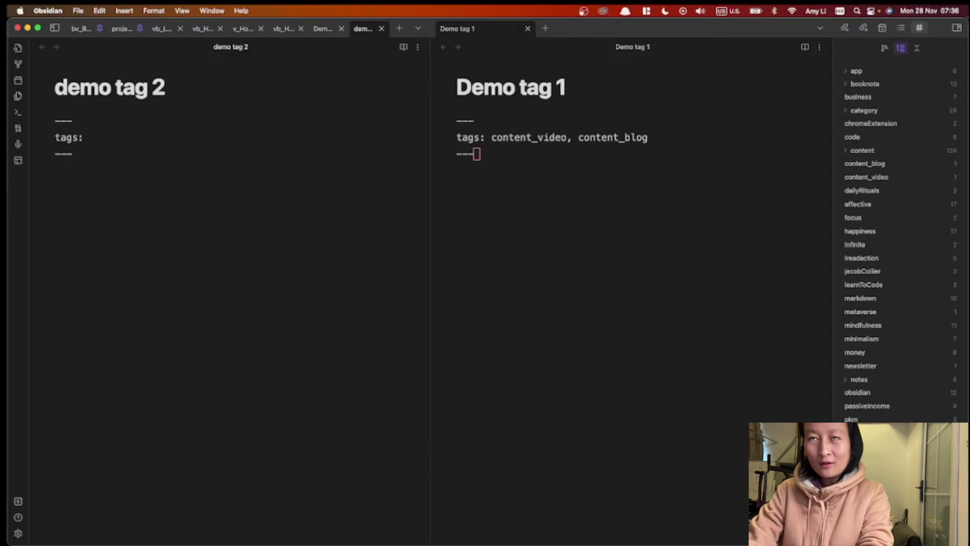
# Step: Enter a quoted tags value in demo tag 2 with a space before the hash, completing it to #content_video from the suggestions
pyautogui.write('"')
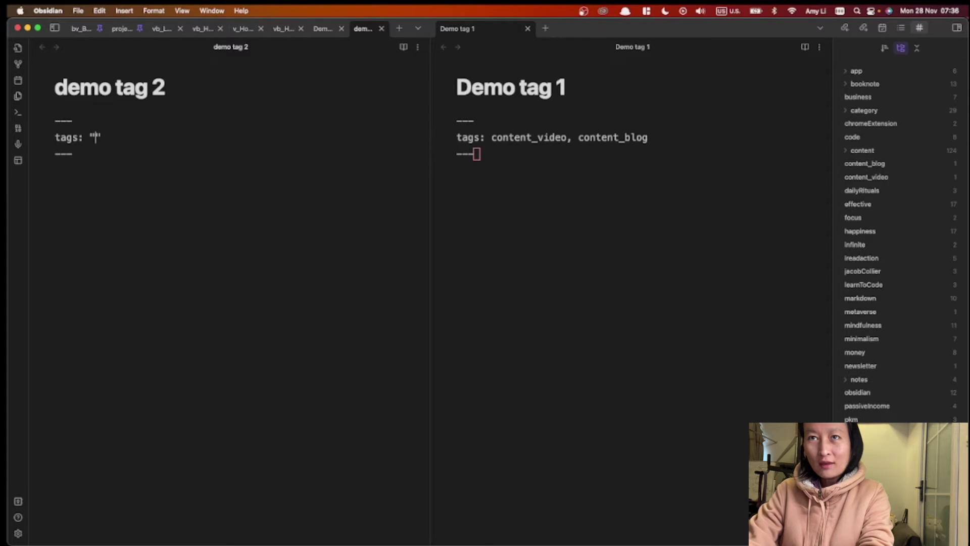
pyautogui.write(' #')
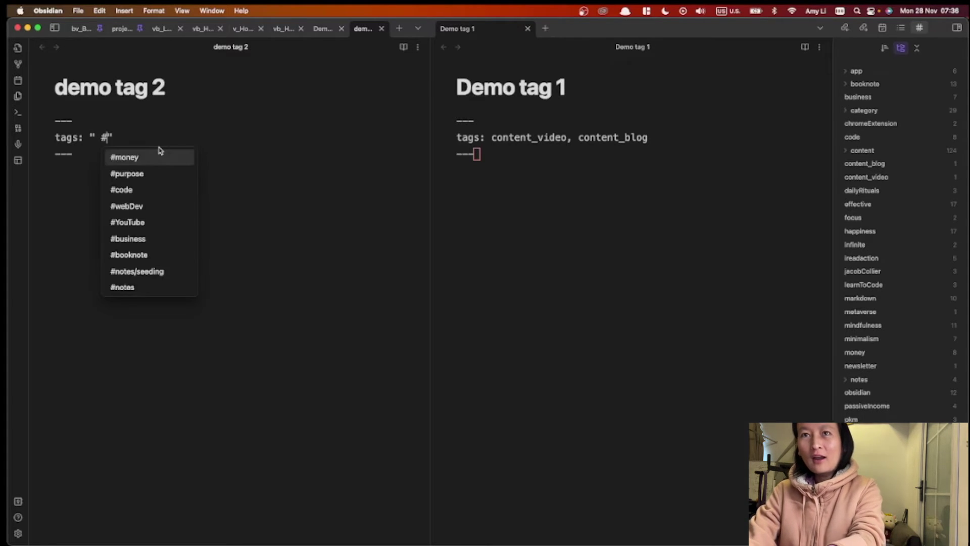
pyautogui.write('conte')
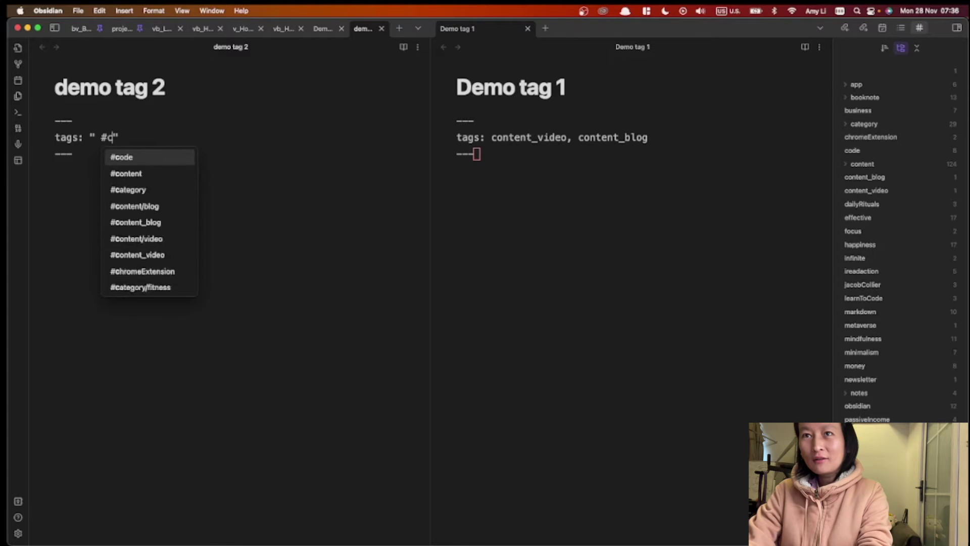
pyautogui.press('Down')
pyautogui.press('Down')
pyautogui.press('Down')
pyautogui.press('Down')
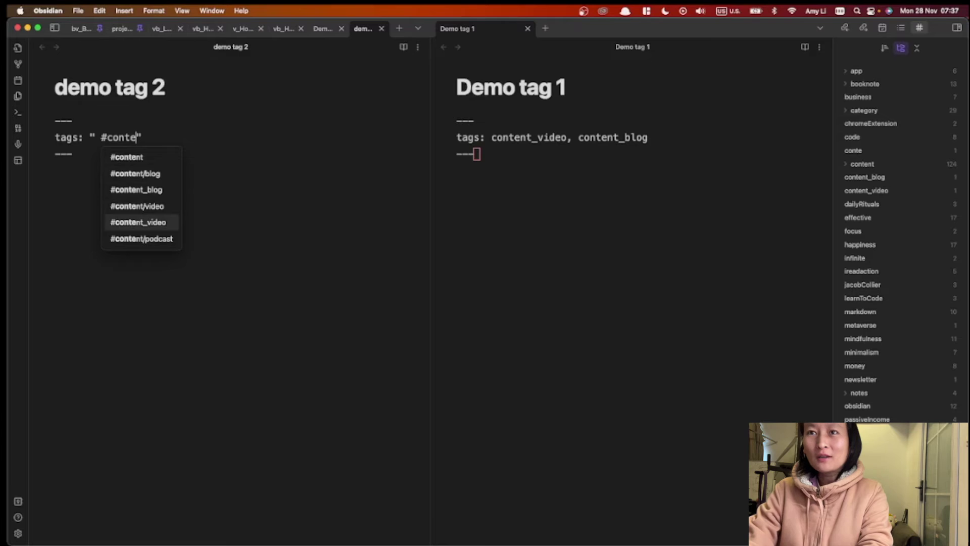
pyautogui.press('Return')
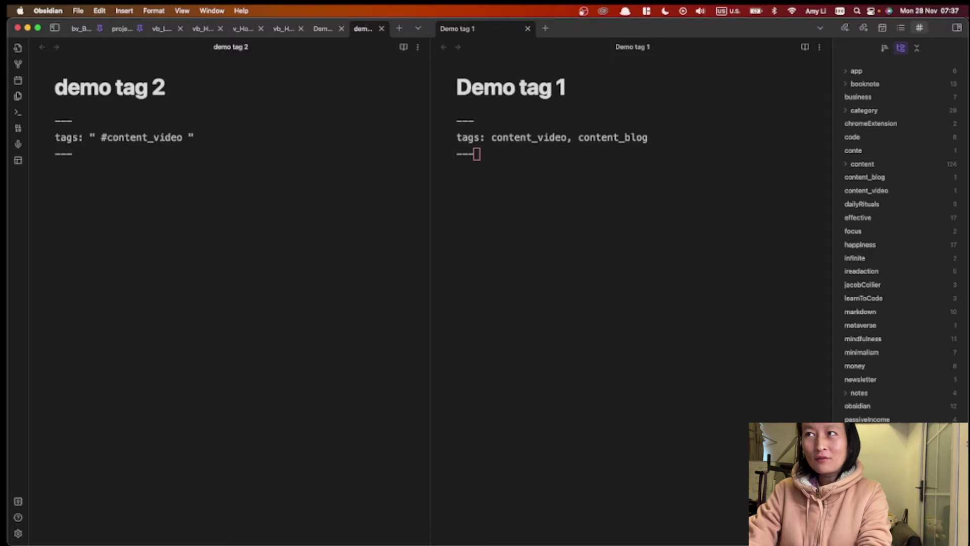
# Step: Add a second tag, #content_video, inside the quotes using the tag suggestions
pyautogui.write('#cont')
pyautogui.press('Down')
pyautogui.press('Down')
pyautogui.press('Down')
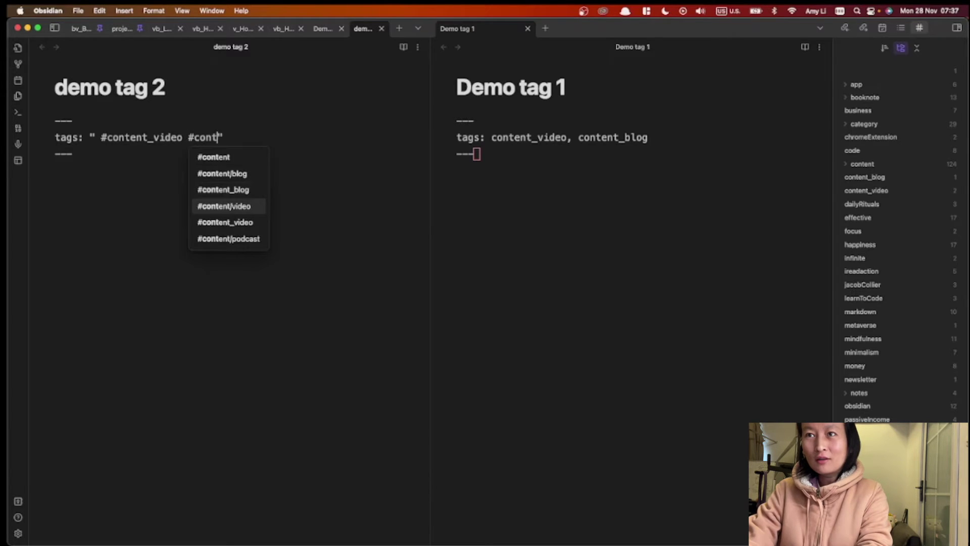
pyautogui.press('Down')
pyautogui.press('Return')
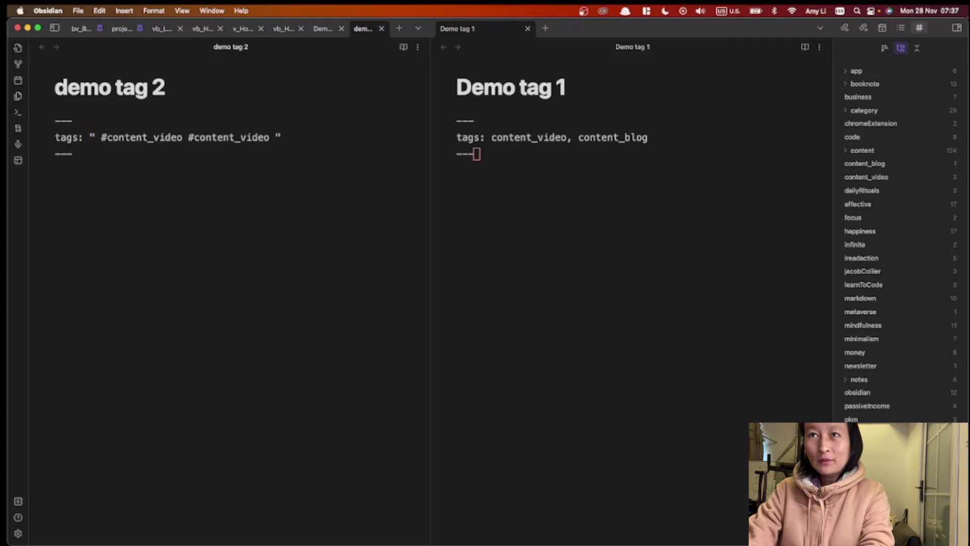
# Step: Enclose the quoted tags value of demo tag 2 in square brackets
pyautogui.click(89, 137)
pyautogui.write('[')
pyautogui.press('Delete')
pyautogui.press('End')
pyautogui.write(']')
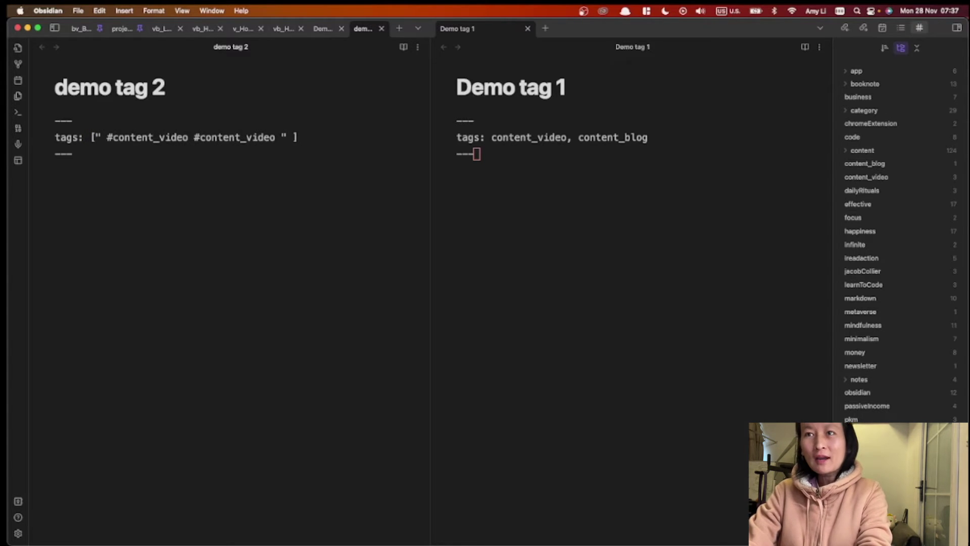
# Step: Replace the bracketed tags value with a bulleted list whose first item is the quoted tag " #content_video ", picked from the suggestions
pyautogui.hotkey('alt', 'BackSpace')
pyautogui.hotkey('alt', 'BackSpace')
pyautogui.hotkey('alt', 'BackSpace')
pyautogui.hotkey('alt', 'BackSpace')
pyautogui.hotkey('alt', 'BackSpace')
pyautogui.press('Return')
pyautogui.write('- " #cont')
pyautogui.press('Down')
pyautogui.press('Down')
pyautogui.press('Return')
pyautogui.press('End')
# Step: Add a second list item with the quoted tag " #content_blog ", picked from the suggestions
pyautogui.press('Return')
pyautogui.write('- " #content')
pyautogui.press('Down')
pyautogui.press('Down')
pyautogui.press('Down')
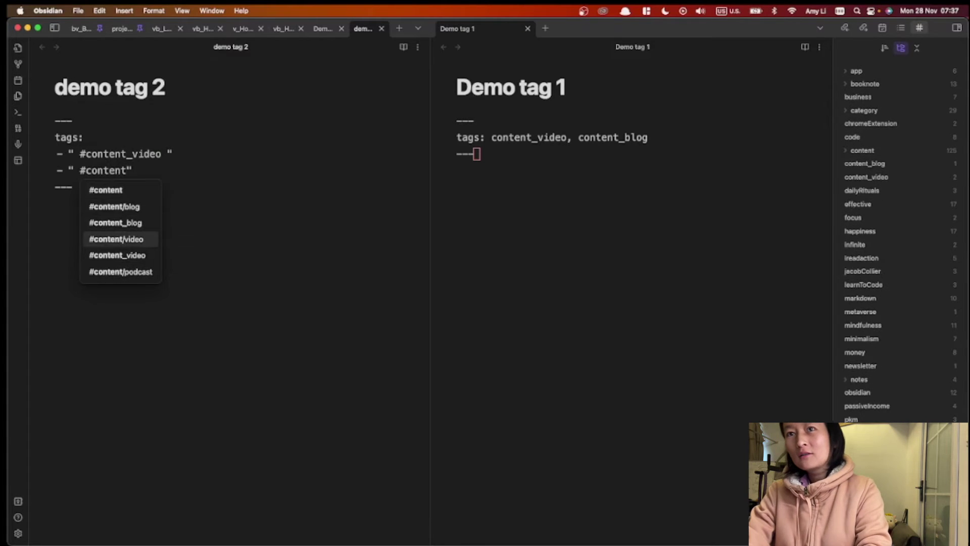
pyautogui.press('Up')
pyautogui.press('Return')
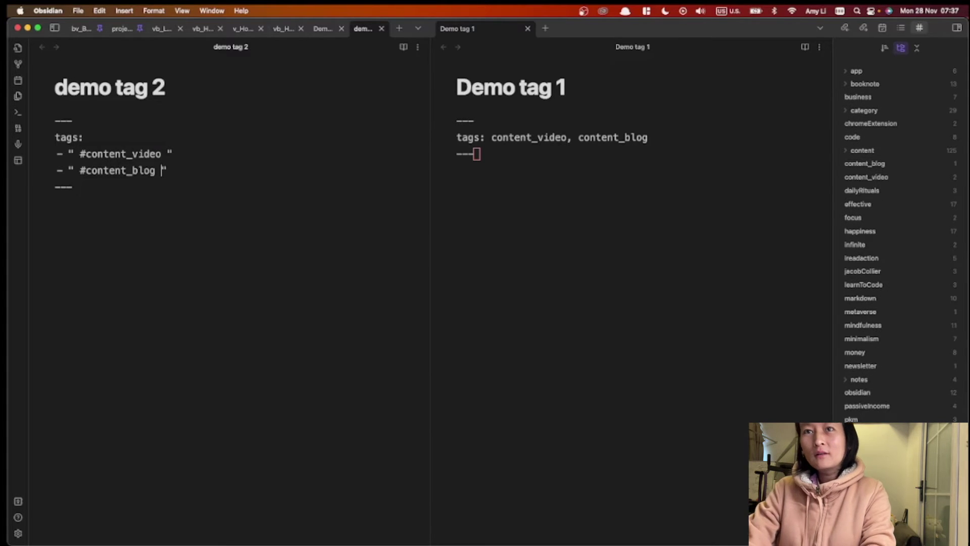
# Step: Remove the space between the opening quote and #content_video in the first list item
pyautogui.press('b')
pyautogui.press('h')
pyautogui.press('h')
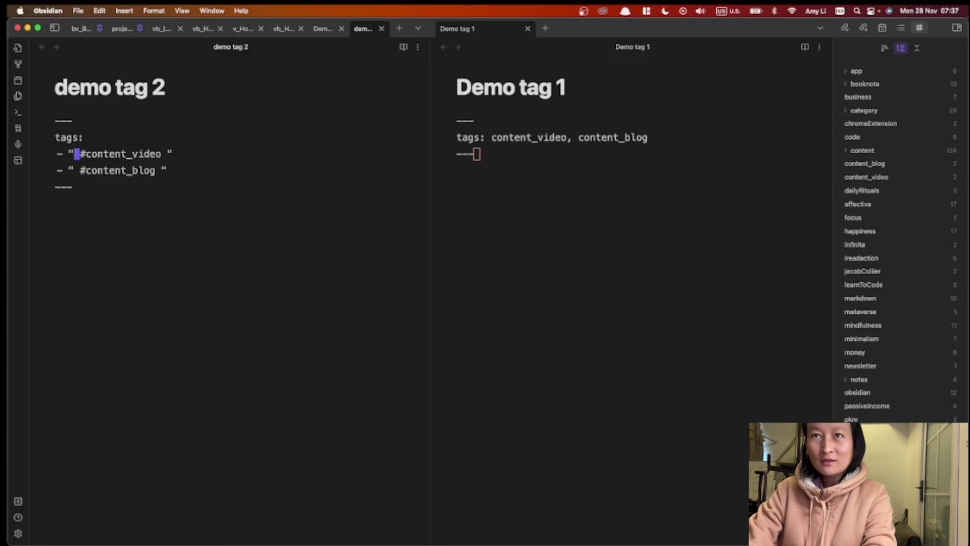
pyautogui.press('x')
pyautogui.press('l')
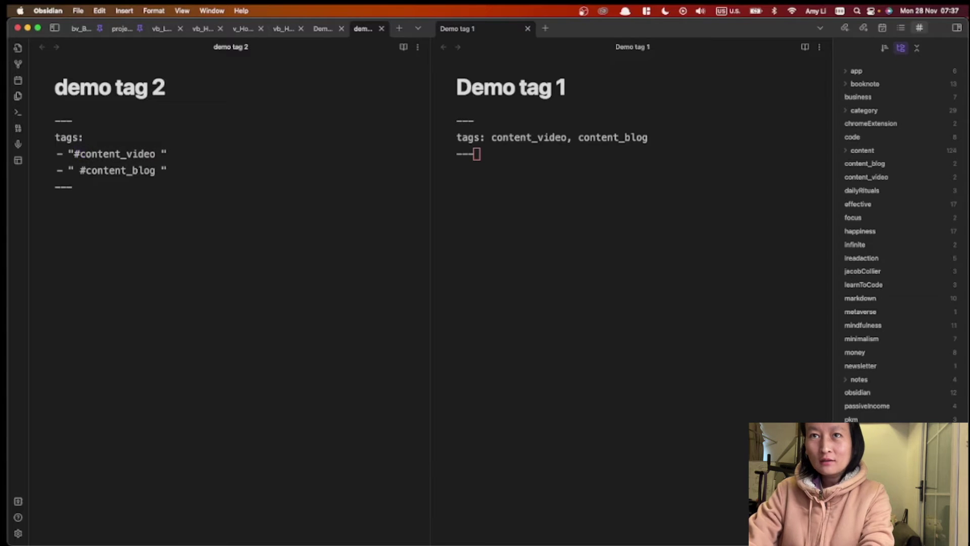
# Step: Delete the first list item's tag text and start retyping it as #con directly after the opening quote
pyautogui.press('d')
pyautogui.press('t')
pyautogui.press('"')
pyautogui.write('icon')
pyautogui.press('Escape')
# Step: Undo the list and bracket edits back to the single-line quoted tags value
pyautogui.press('u')
pyautogui.press('u')
pyautogui.press('u')
pyautogui.press('u')
pyautogui.press('u')
pyautogui.press('u')
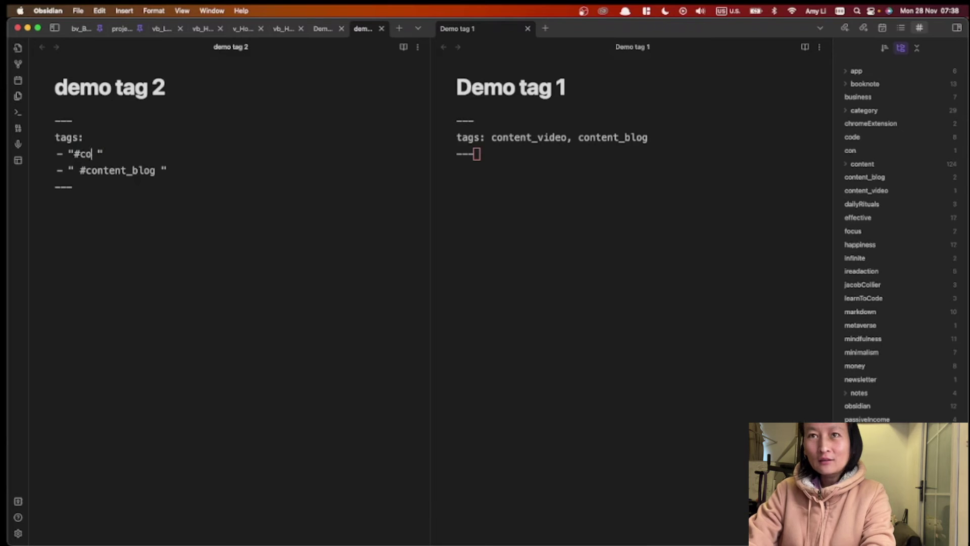
pyautogui.press('l')
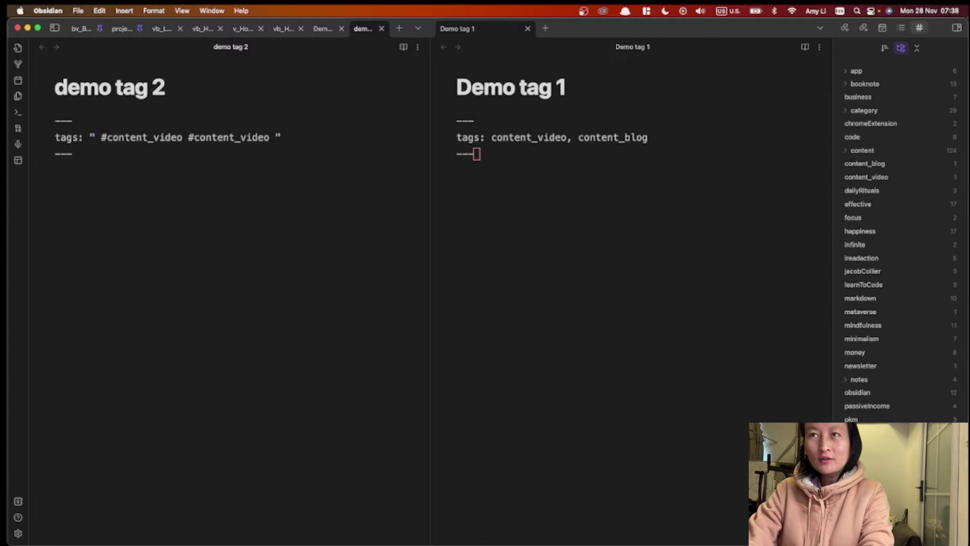
# Step: Replace the text inside the quotes with #content_, leaving no space after the opening quote
pyautogui.press('v')
pyautogui.press('i')
pyautogui.press('"')
pyautogui.write('d#content')
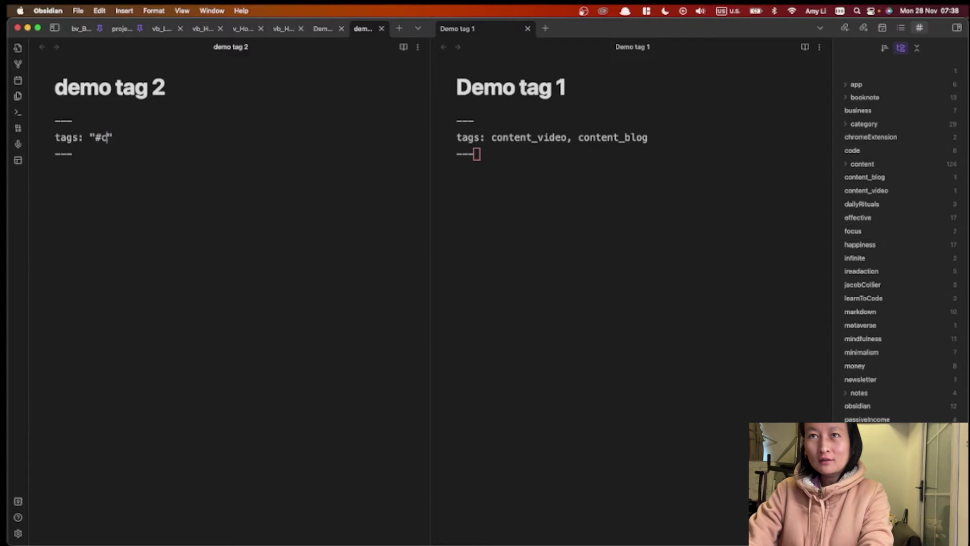
pyautogui.write('_')
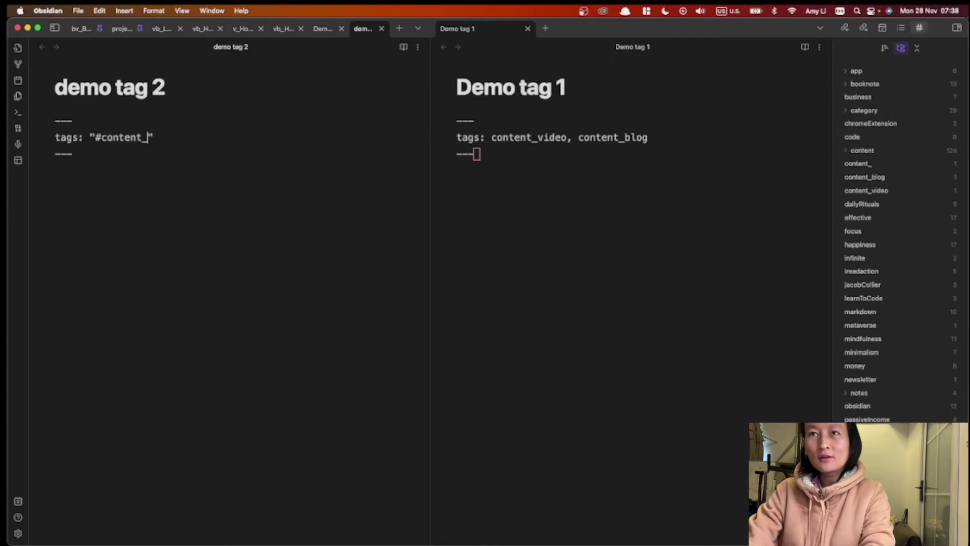
# Step: Delete the unfinished quoted tag and start a new quoted value with # directly after the opening quote
pyautogui.press('BackSpace')
pyautogui.press('BackSpace')
pyautogui.press('BackSpace')
pyautogui.press('BackSpace')
pyautogui.press('BackSpace')
pyautogui.press('BackSpace')
pyautogui.press('BackSpace')
pyautogui.press('BackSpace')
pyautogui.press('BackSpace')
pyautogui.press('BackSpace')
pyautogui.write('"')
pyautogui.press('BackSpace')
pyautogui.write('"#')
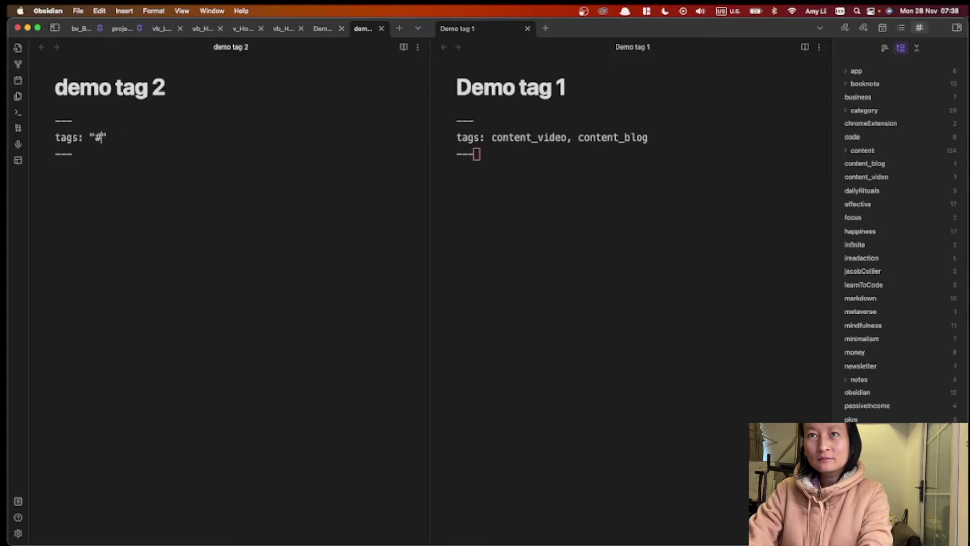
# Step: Put a space before the hash inside the quotes and filter the tag suggestions by "cont"
pyautogui.press('BackSpace')
pyautogui.write('#c')
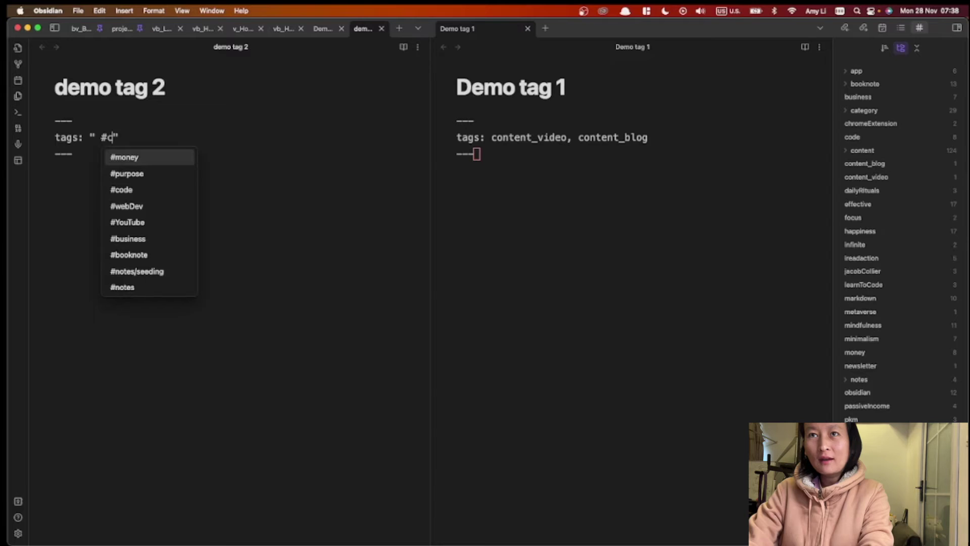
pyautogui.write('ont')
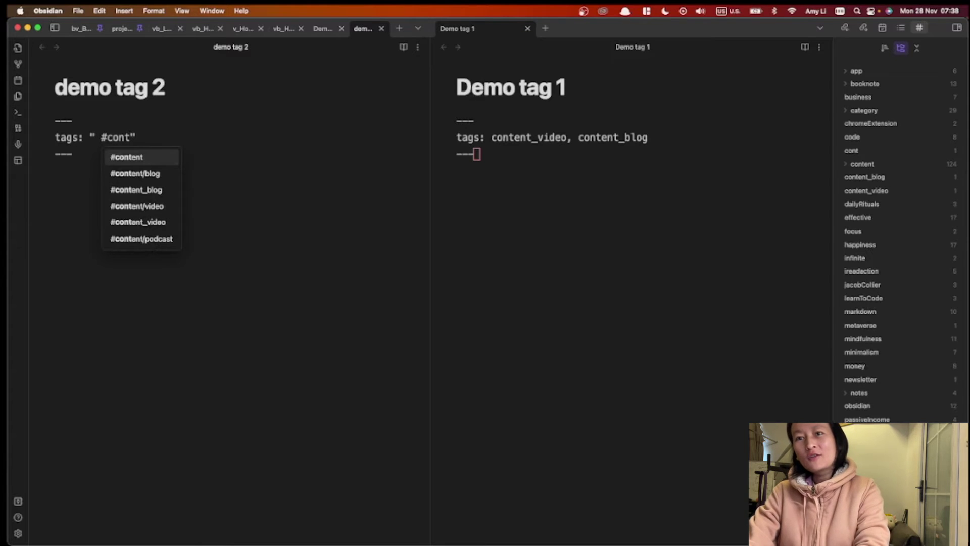
pyautogui.press('Escape')
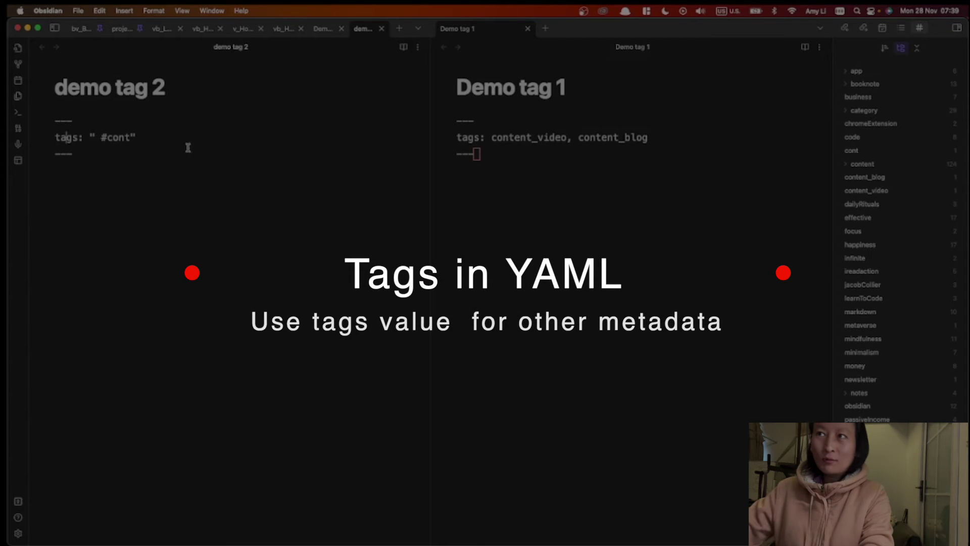
# Step: Retype #cont inside the quotes after the leading space and complete it to #content_blog from the suggestions
pyautogui.press('BackSpace')
pyautogui.press('BackSpace')
pyautogui.press('BackSpace')
pyautogui.press('BackSpace')
pyautogui.press('BackSpace')
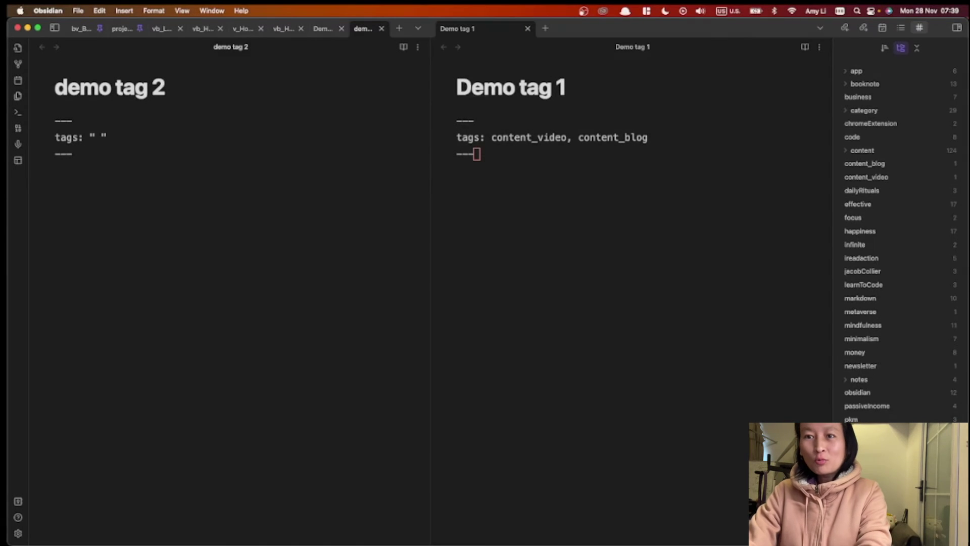
pyautogui.write('#cont')
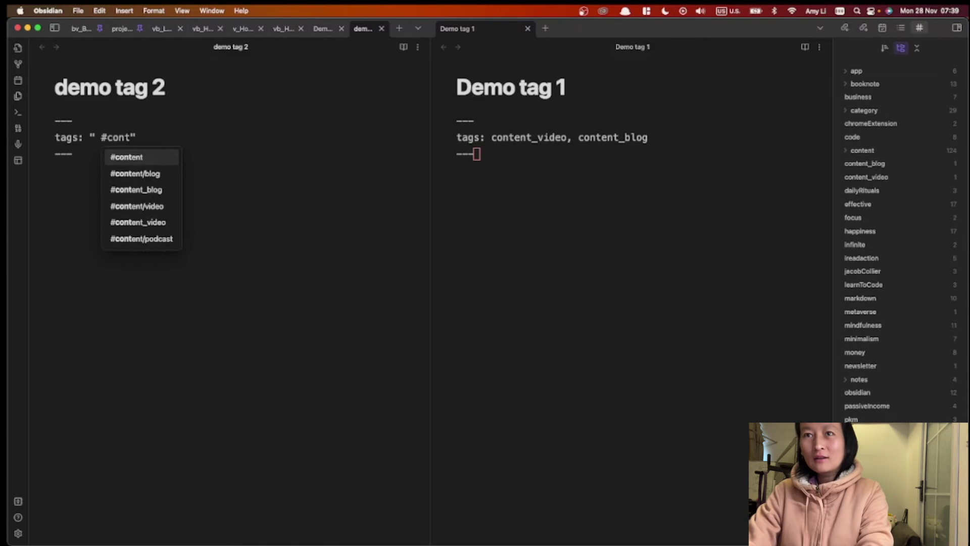
pyautogui.press('Down')
pyautogui.press('Down')
pyautogui.press('Return')
# Step: Examine the quotes and the leading space around the #content_blog tag in demo tag 2
pyautogui.click(81, 137)
pyautogui.press('Left')
pyautogui.press('Left')
pyautogui.press('Left')
pyautogui.press('Left')
pyautogui.press('Right')
pyautogui.press('Right')
pyautogui.press('Right')
pyautogui.press('Right')
pyautogui.press('Right')
pyautogui.press('Right')
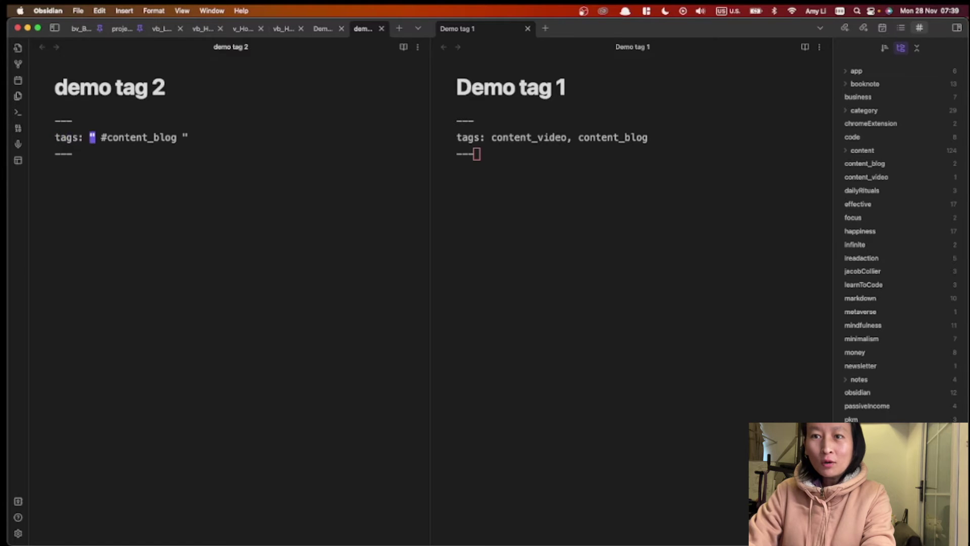
pyautogui.press('Right')
pyautogui.press('Left')
pyautogui.press('Left')
pyautogui.press('Left')
pyautogui.press('Left')
pyautogui.press('Left')
pyautogui.press('Left')
pyautogui.press('Left')
pyautogui.press('Right')
pyautogui.press('Right')
pyautogui.press('Right')
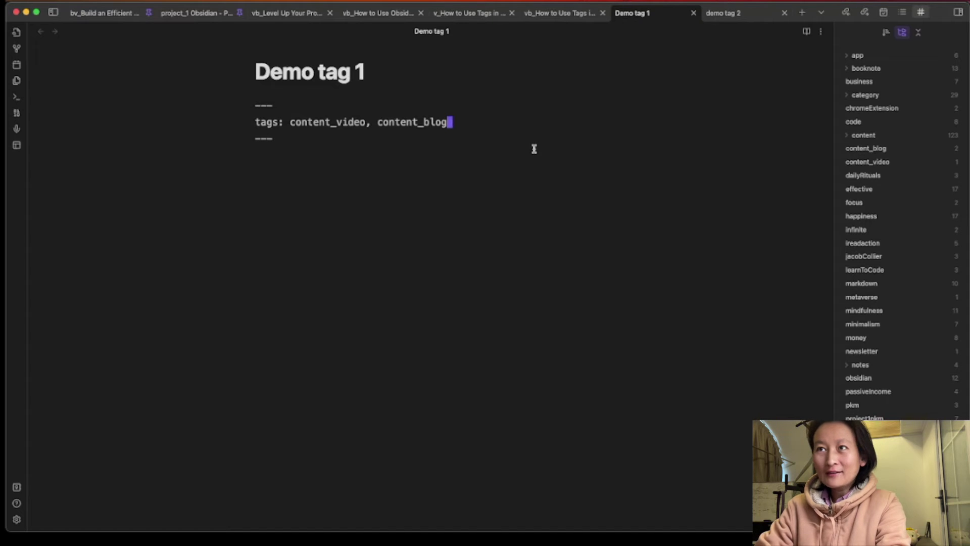
# Step: Add the line "type: content_video" below the tags in Demo tag 1's front matter and show the note in reading view
pyautogui.press('Return')
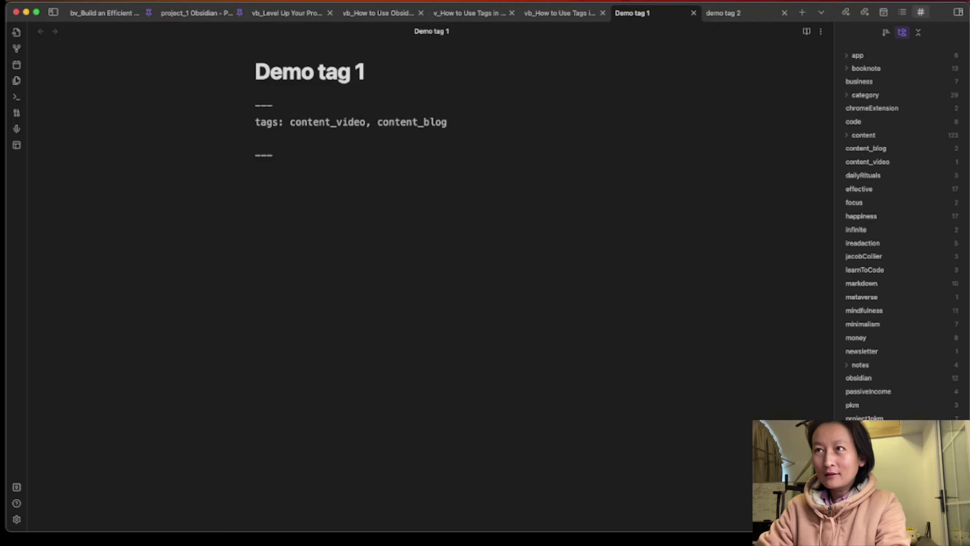
pyautogui.write('type')
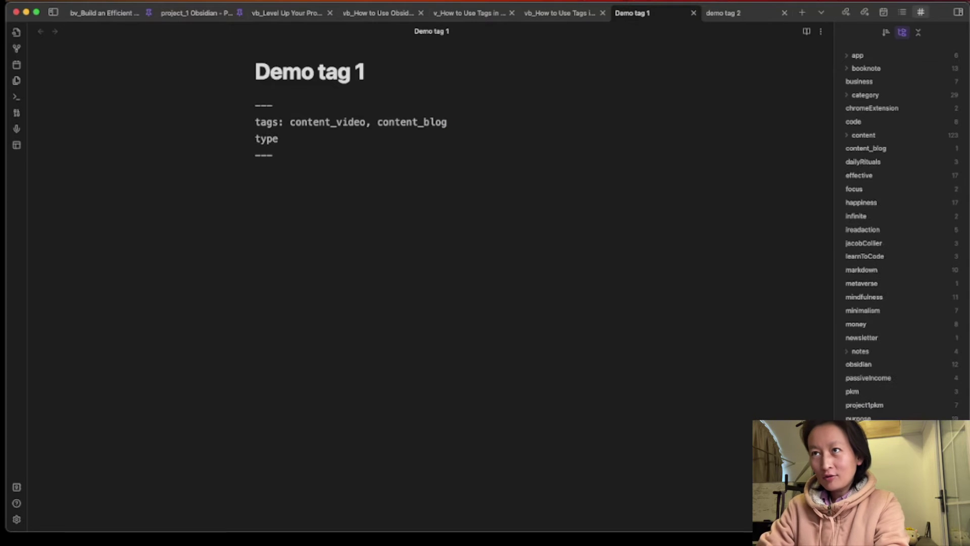
pyautogui.write(': content_video')
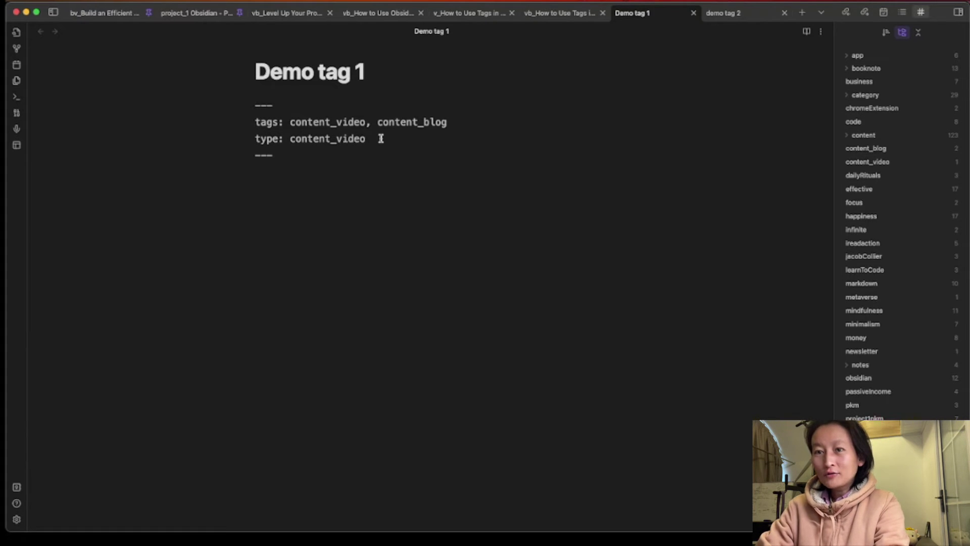
pyautogui.press('super+e')
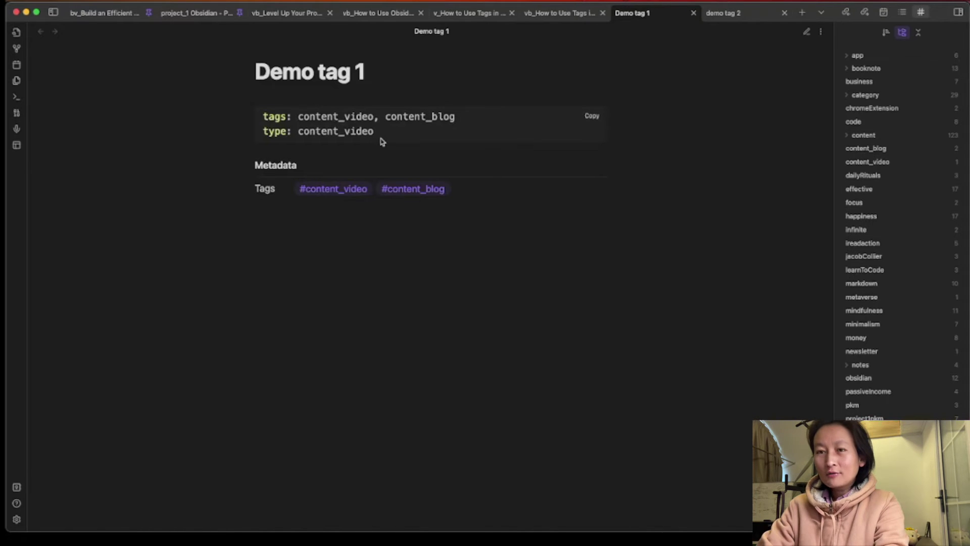
# Step: Return Demo tag 1 to editing and erase the value of the type line in the front matter
pyautogui.press('super+e')
pyautogui.press('BackSpace')
pyautogui.press('BackSpace')
pyautogui.press('BackSpace')
pyautogui.press('BackSpace')
pyautogui.press('BackSpace')
pyautogui.press('BackSpace')
pyautogui.press('BackSpace')
pyautogui.press('BackSpace')
pyautogui.press('BackSpace')
pyautogui.press('BackSpace')
pyautogui.press('BackSpace')
pyautogui.press('BackSpace')
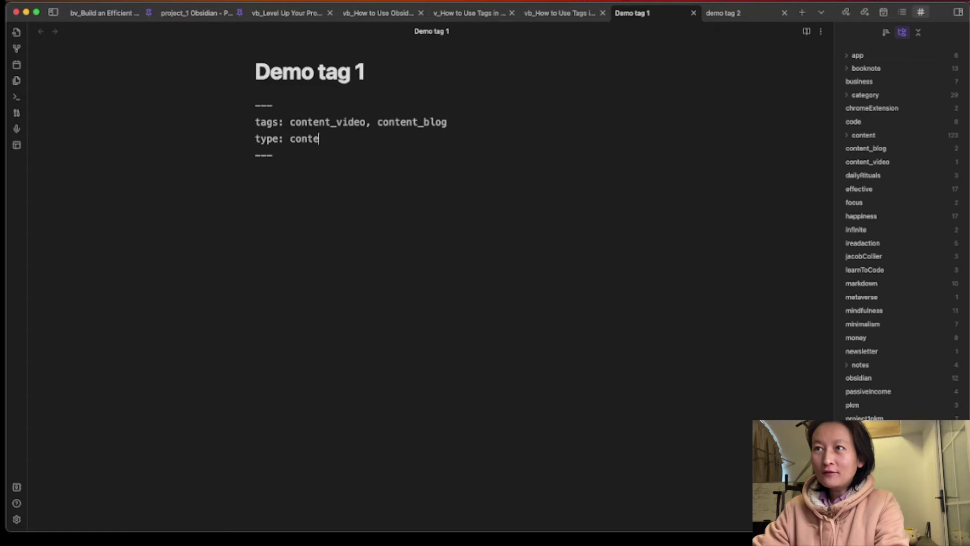
# Step: Try plain youtube as the type value in Demo tag 1 and erase it again
pyautogui.write('youtube')
pyautogui.press('BackSpace')
pyautogui.press('BackSpace')
pyautogui.press('BackSpace')
pyautogui.press('BackSpace')
pyautogui.press('BackSpace')
pyautogui.press('BackSpace')
pyautogui.press('BackSpace')
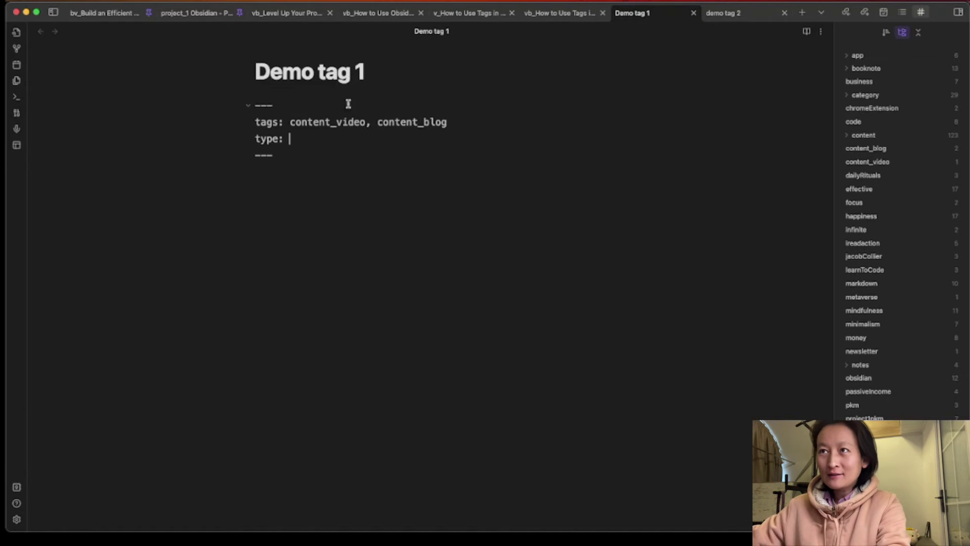
# Step: Enter a pair of quotes with a leading space as the type value and complete #cont to #content_video inside them from the suggestions
pyautogui.write('i')
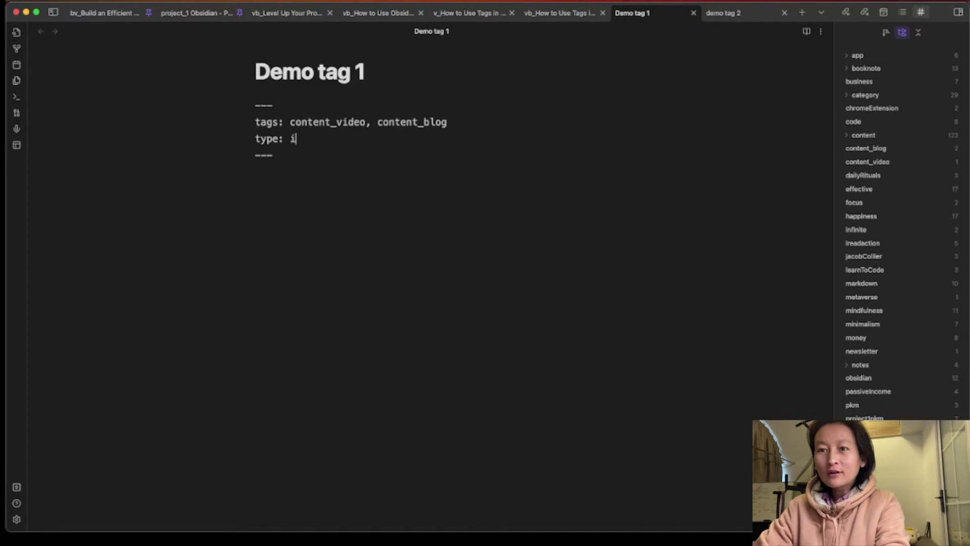
pyautogui.press('BackSpace')
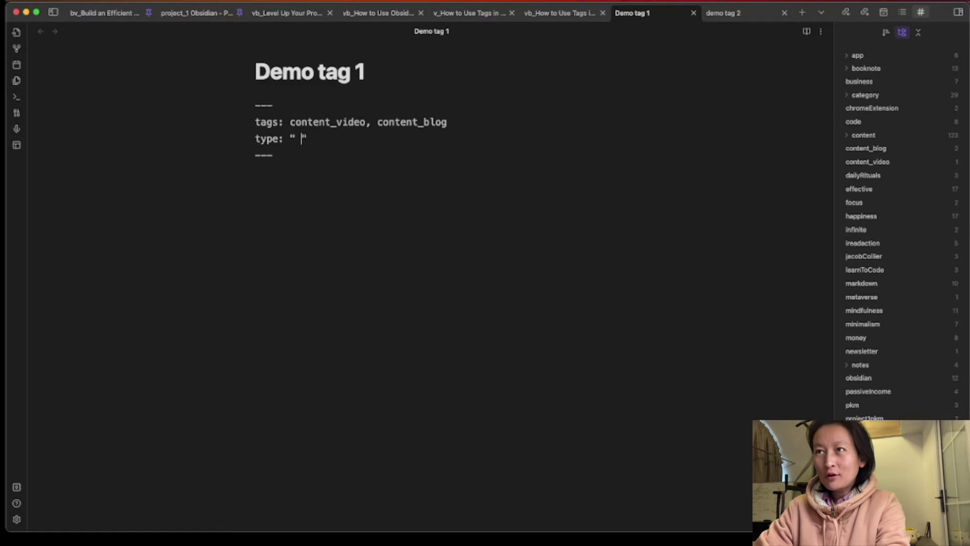
pyautogui.write('#')
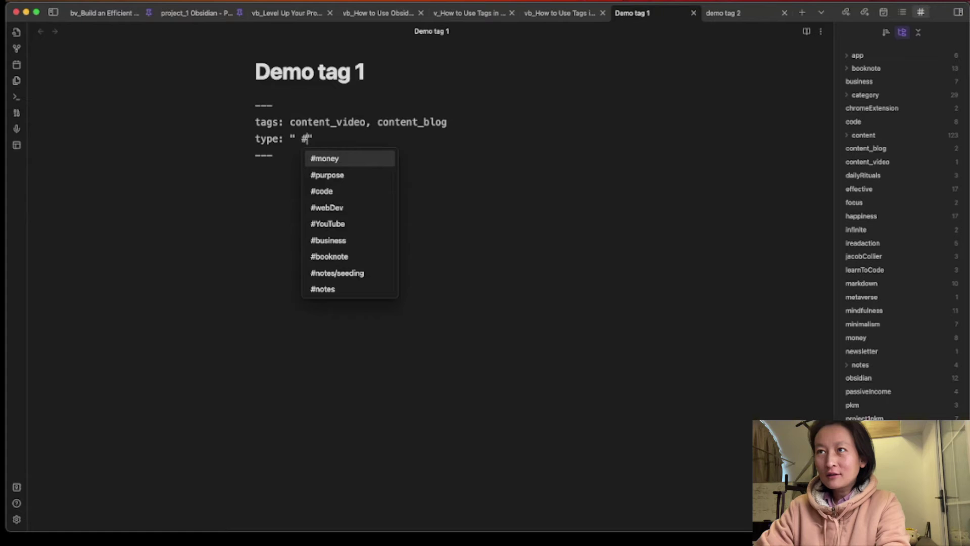
pyautogui.write('on')
pyautogui.press('BackSpace')
pyautogui.press('BackSpace')
pyautogui.write('cont')
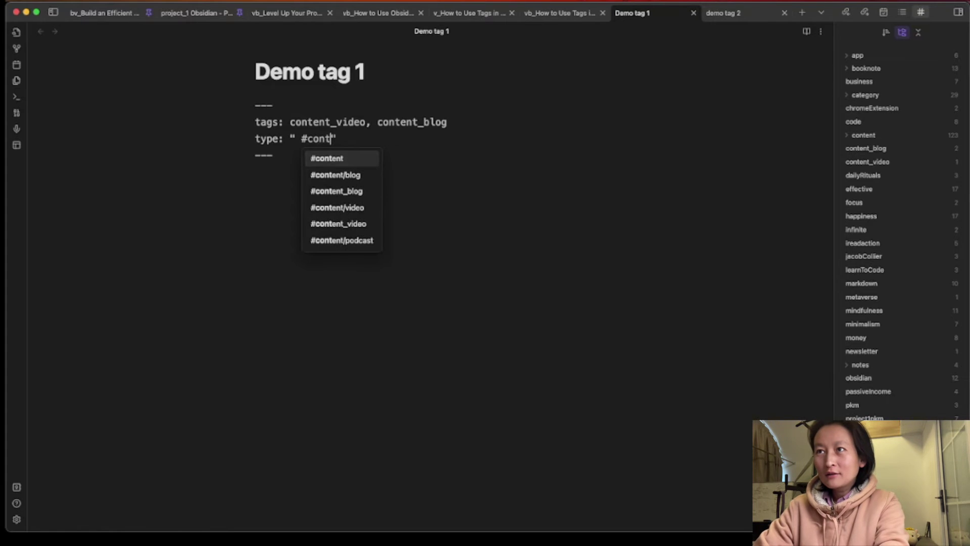
pyautogui.press('Down')
pyautogui.press('Down')
pyautogui.press('Down')
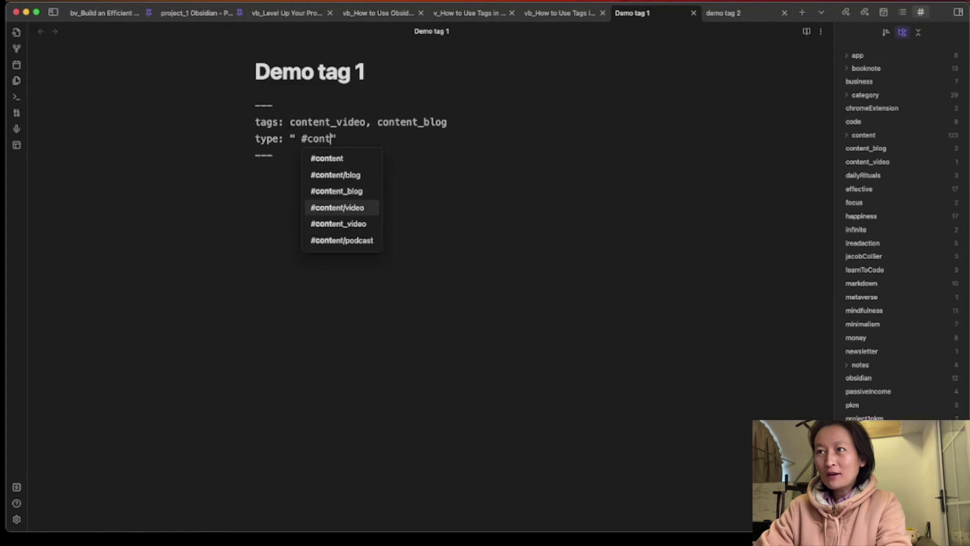
pyautogui.press('Down')
pyautogui.press('Return')
# Step: Examine the quotes, the leading space and the #content_video tag in the type line against the tags line above it
pyautogui.press('Escape')
pyautogui.press('k')
pyautogui.press('k')
pyautogui.press('j')
pyautogui.press('j')
pyautogui.press('w')
pyautogui.press('w')
pyautogui.press('w')
pyautogui.press('l')
pyautogui.press('l')
pyautogui.press('l')
pyautogui.press('l')
pyautogui.press('l')
pyautogui.press('l')
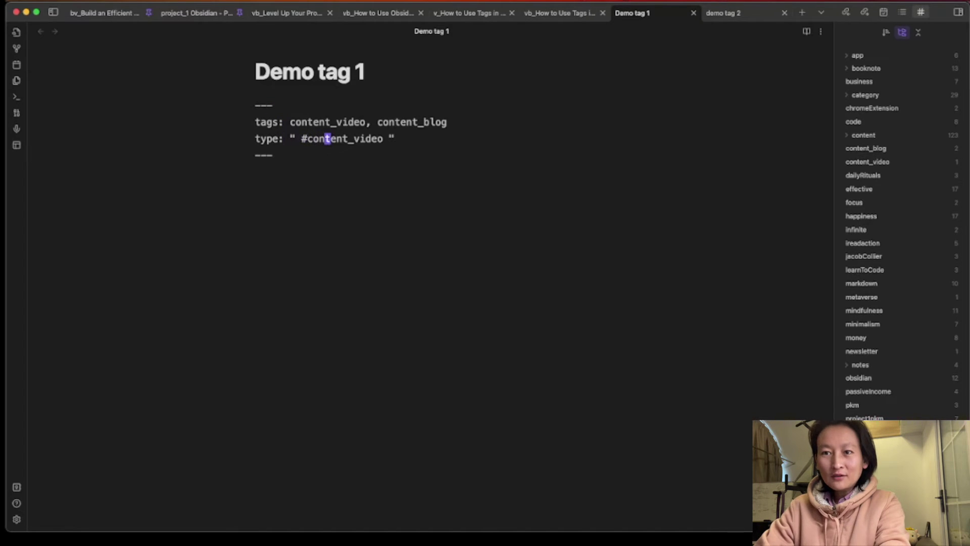
pyautogui.press('b')
pyautogui.press('k')
pyautogui.press('j')
pyautogui.press('l')
pyautogui.press('l')
pyautogui.press('l')
pyautogui.press('l')
pyautogui.press('l')
pyautogui.press('j')
pyautogui.press('k')
pyautogui.press('k')
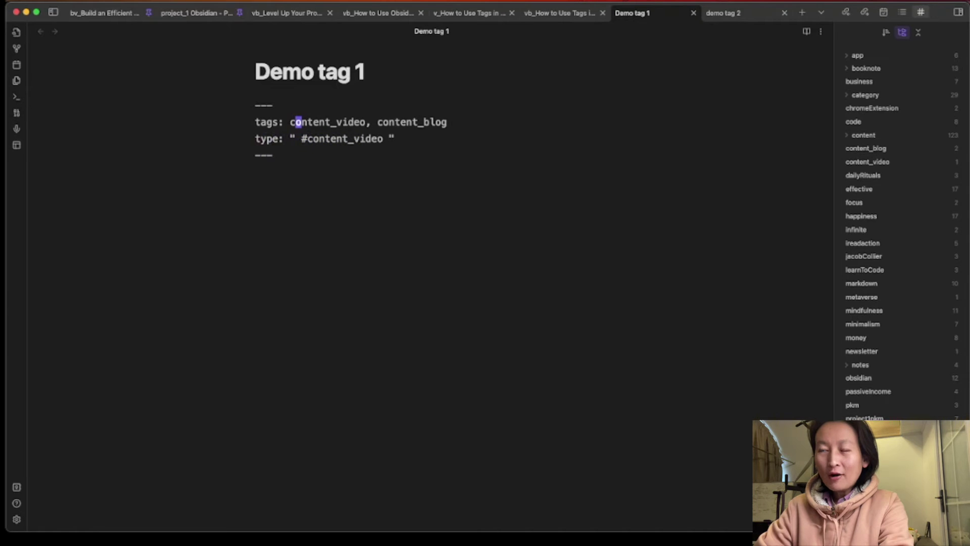
# Step: Undo the tag entry in the type line back to a pair of quotes around a single space
pyautogui.write('jcw')
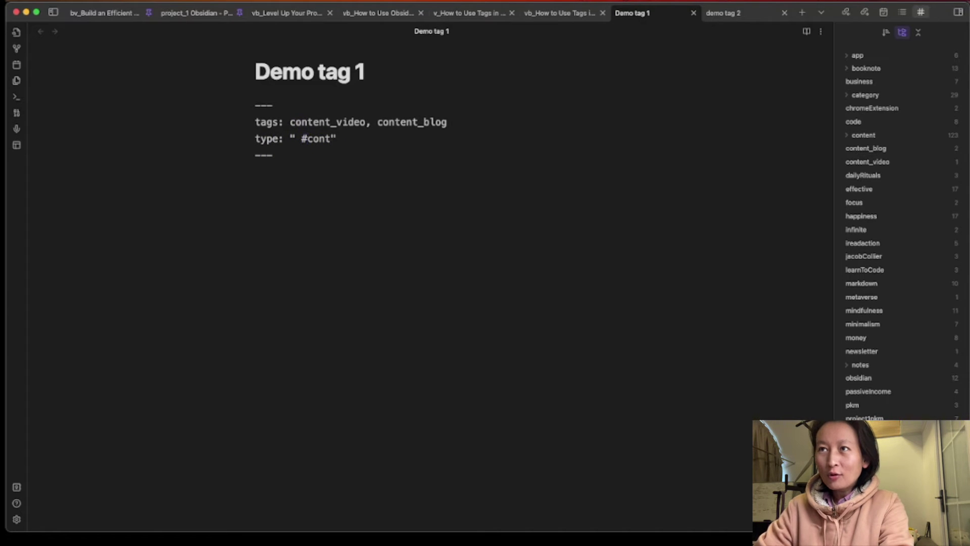
pyautogui.write('on')
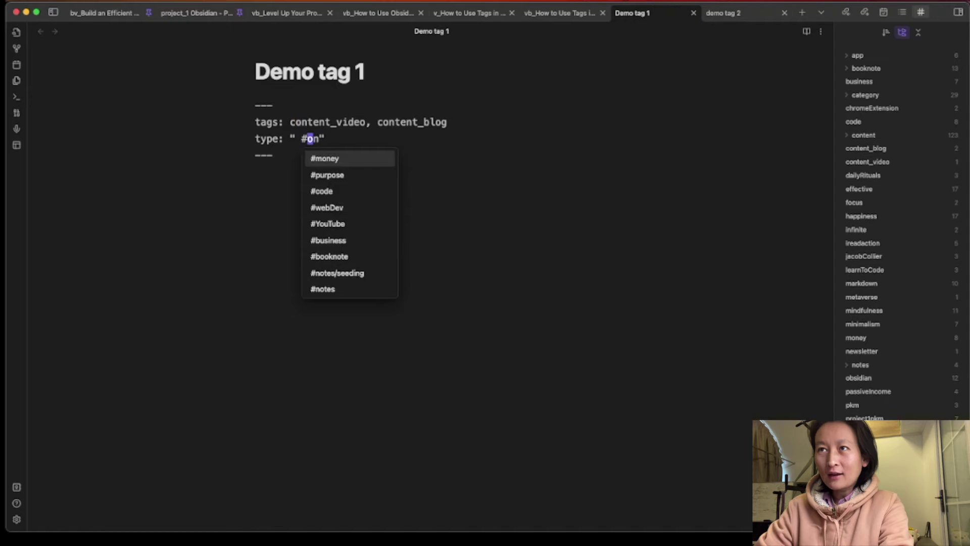
pyautogui.write('dw')
pyautogui.hotkey('shift', 'x')
pyautogui.press('h')
pyautogui.press('h')
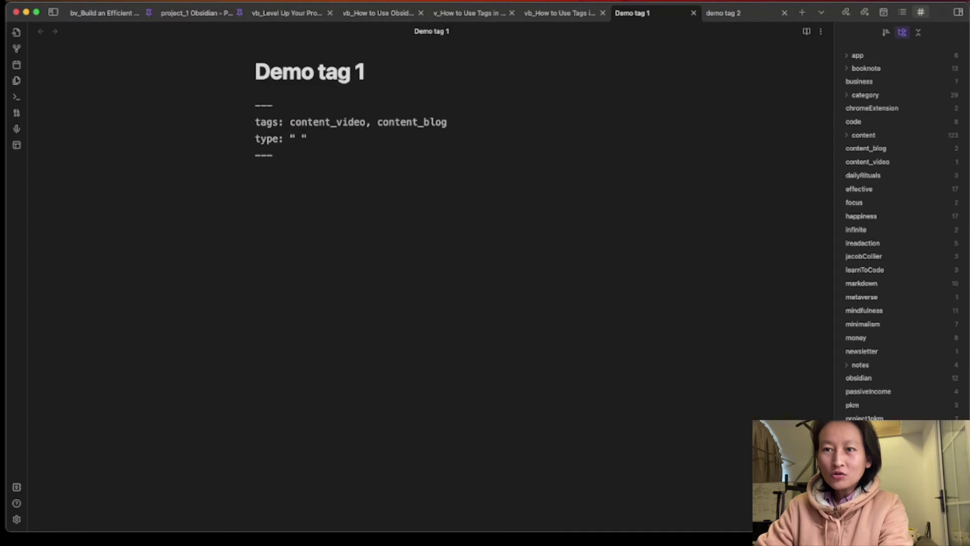
pyautogui.press('0')
pyautogui.press('l')
pyautogui.press('l')
pyautogui.press('l')
pyautogui.press('l')
pyautogui.press('l')
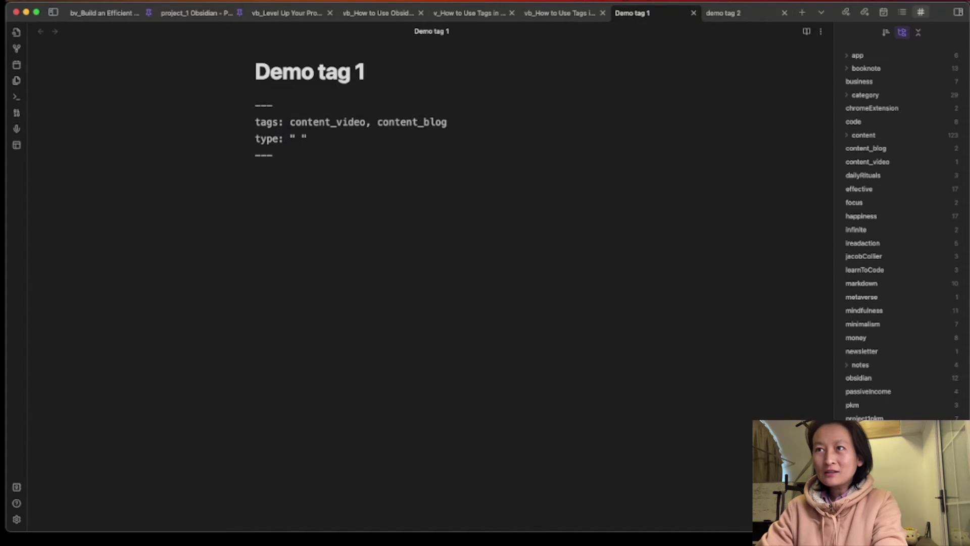
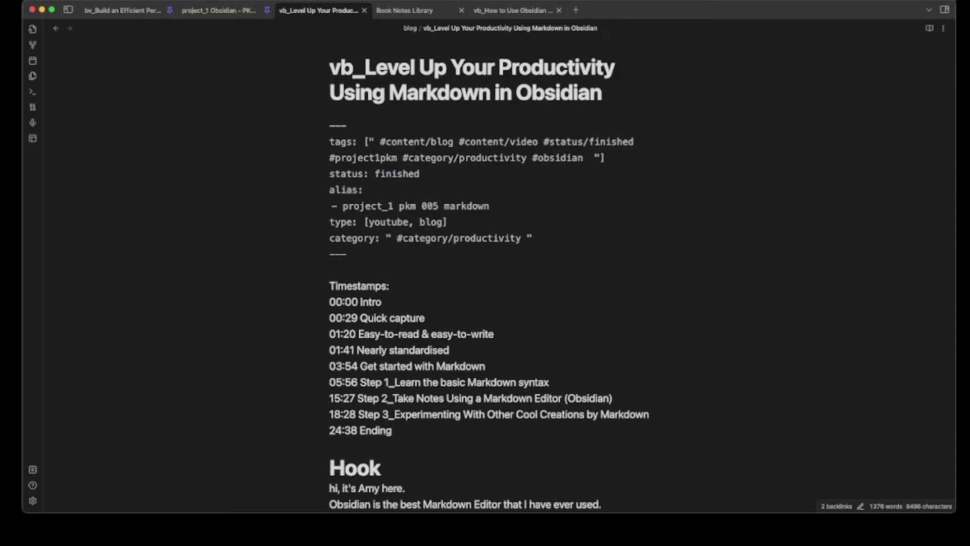
# Step: Examine the status and type table in the project_1 note with its Dataview query, and return to the Markdown productivity note's front matter
pyautogui.hotkey('ctrl', 'shift', 'Tab')
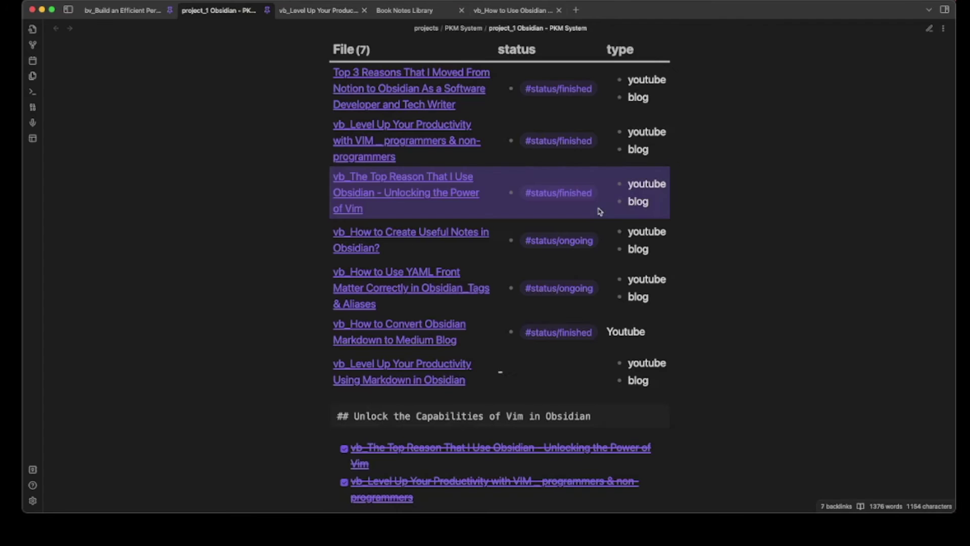
pyautogui.scroll(3, 577, 137)
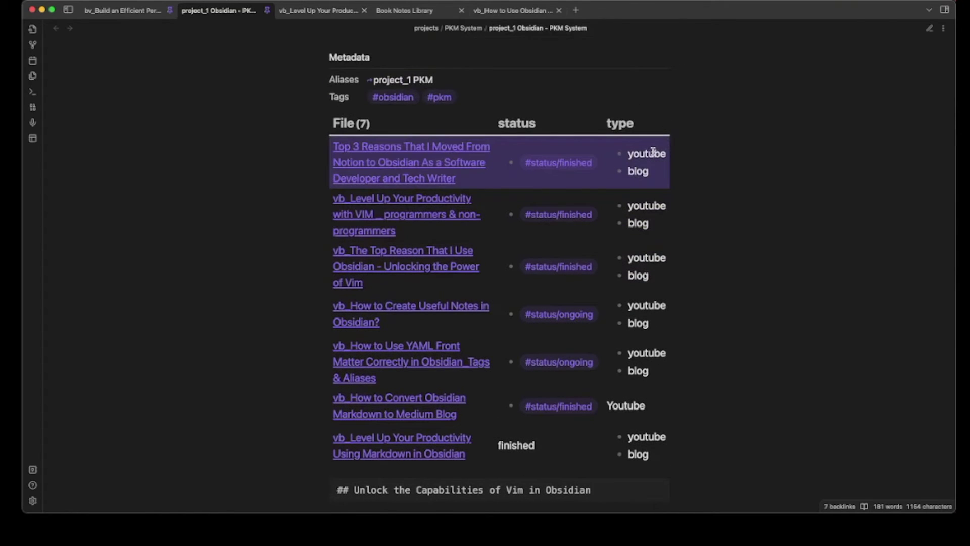
pyautogui.press('super+e')
pyautogui.scroll(3, 365, 177)
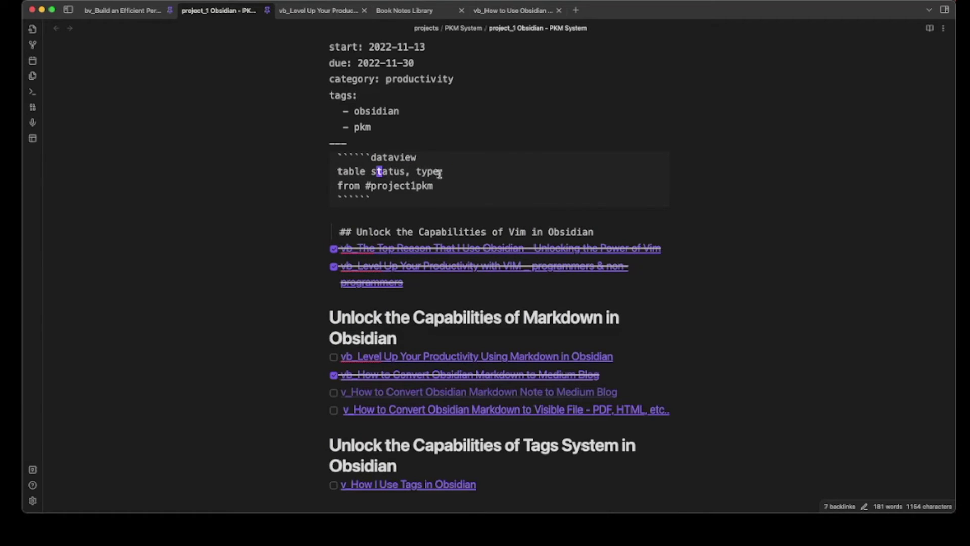
pyautogui.hotkey('ctrl', 'Tab')
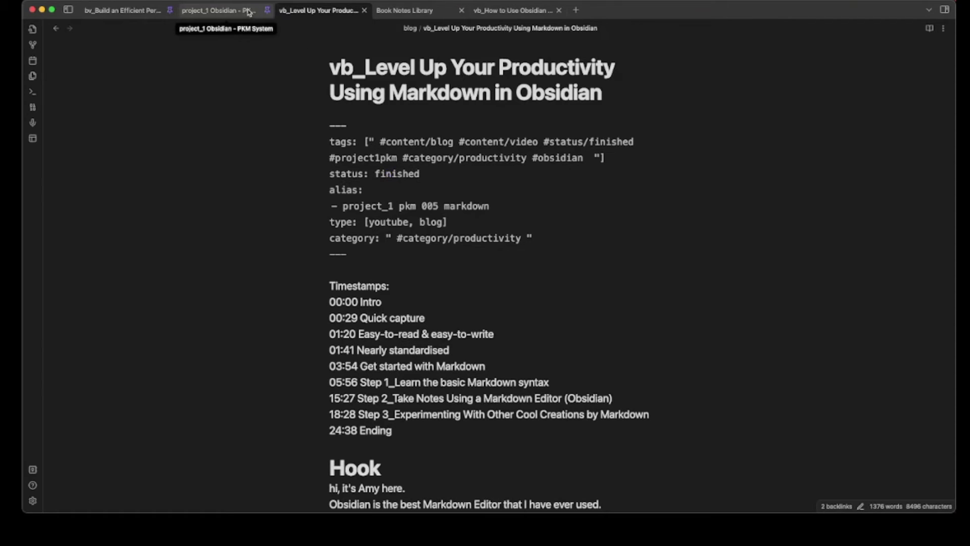
# Step: Preview the Markdown productivity and Medium Blog conversion notes from the project_1 table to compare their status metadata
pyautogui.click(219, 11)
pyautogui.click(606, 102)
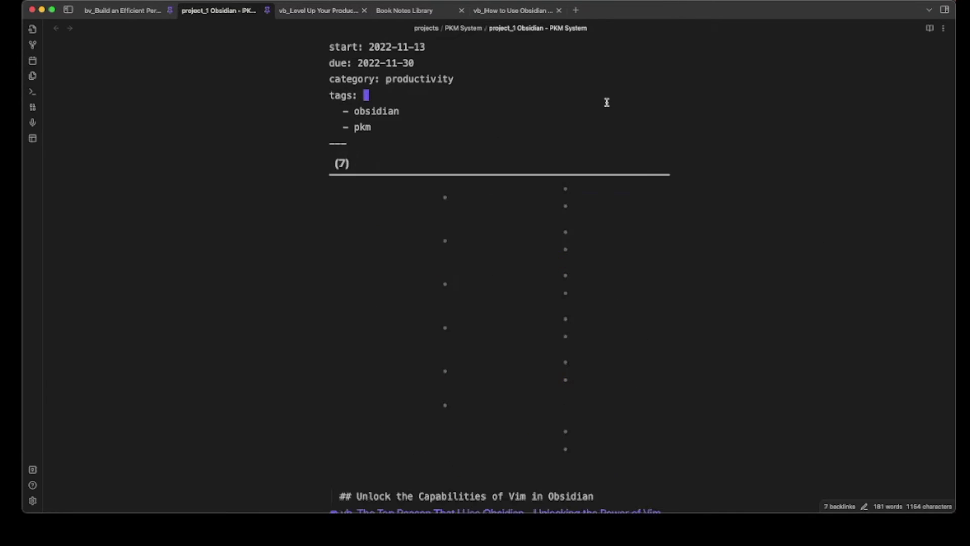
pyautogui.scroll(-5, 765, 242)
pyautogui.moveTo(427, 340)
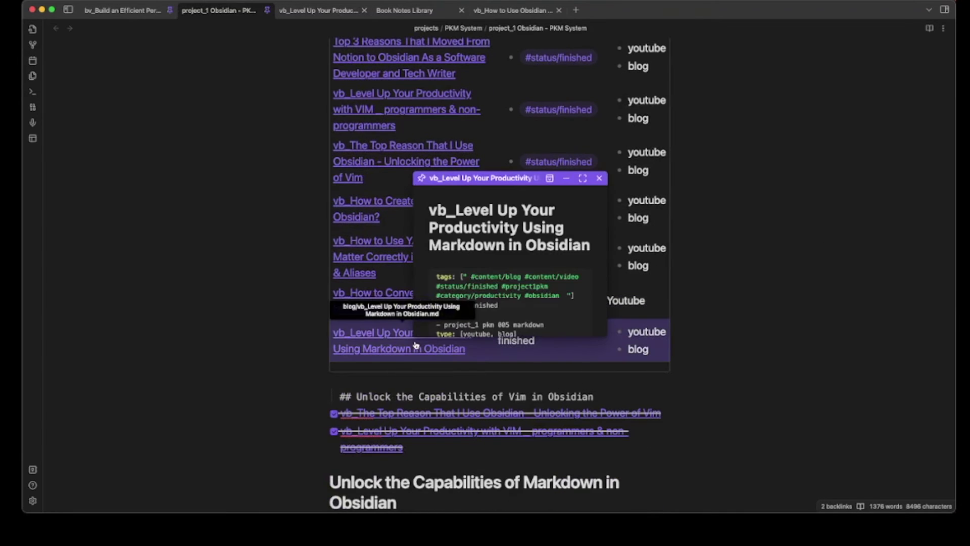
pyautogui.scroll(-3, 474, 215)
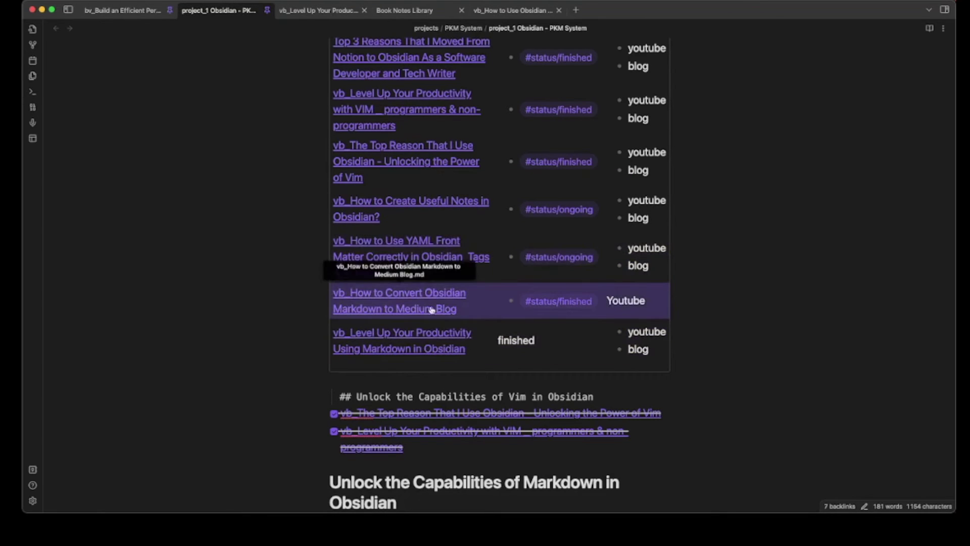
pyautogui.moveTo(424, 297)
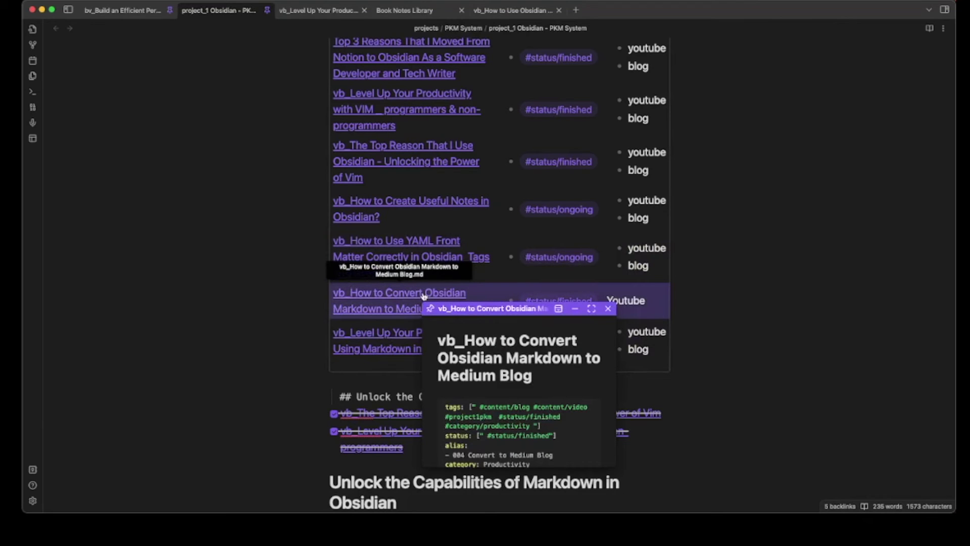
pyautogui.scroll(-2, 479, 404)
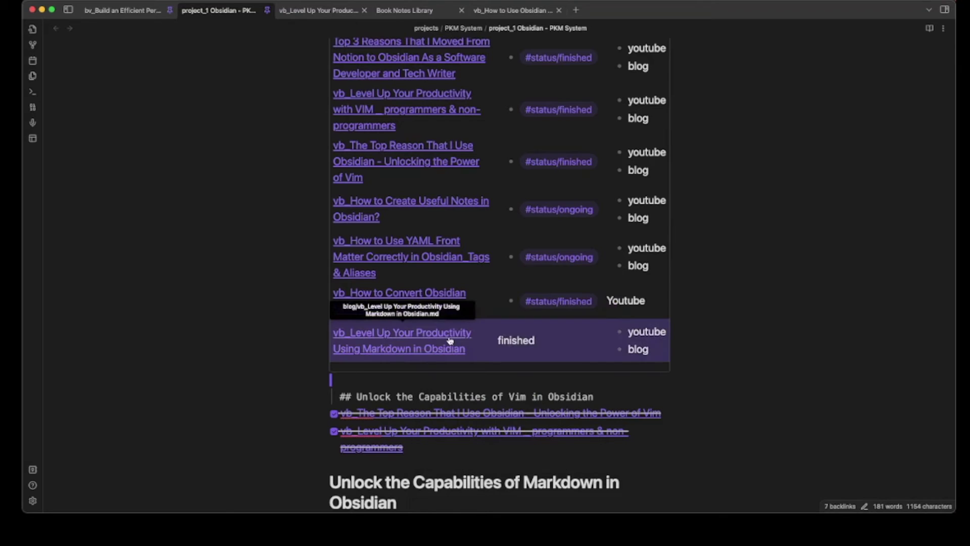
pyautogui.moveTo(463, 336)
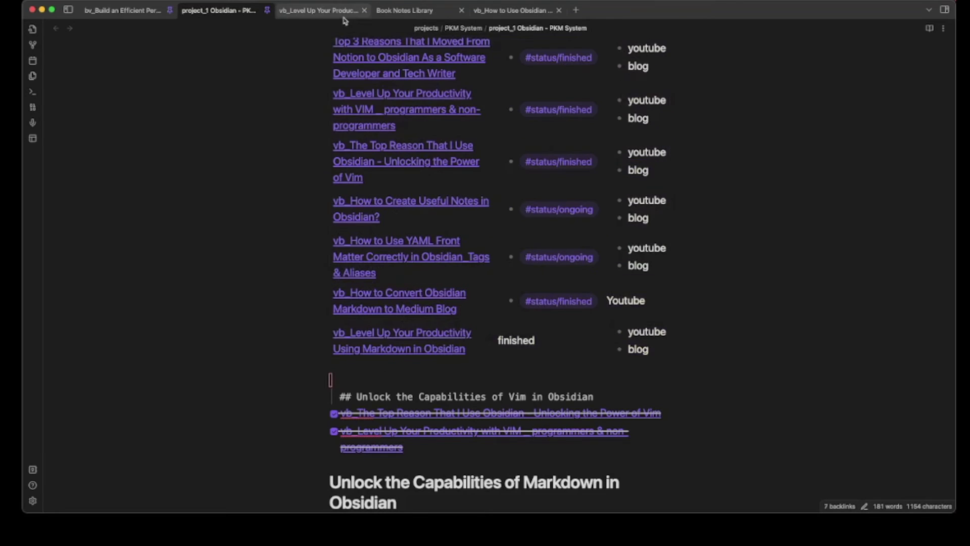
# Step: Replace the Markdown productivity note's status value with an unquoted #status/finished from the suggestions and check its row in the project_1 table
pyautogui.click(318, 10)
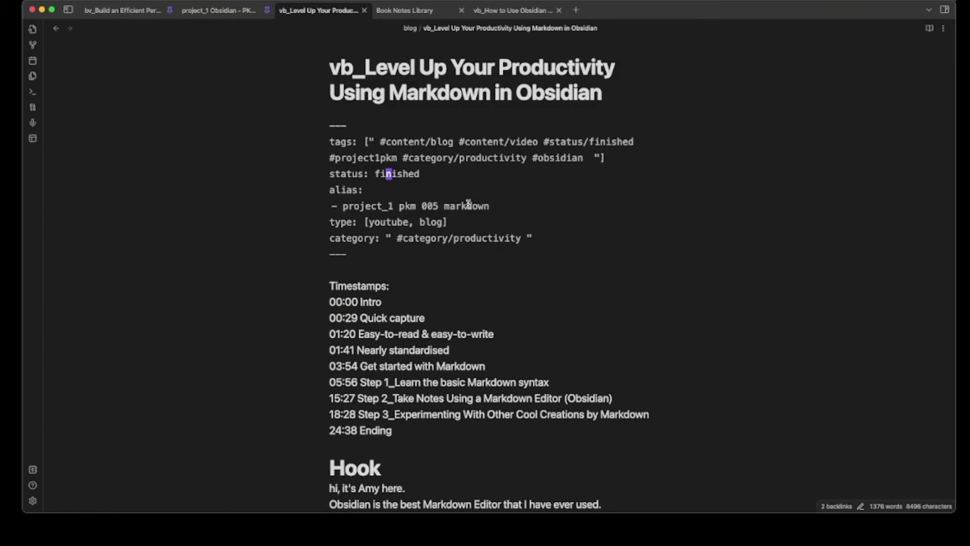
pyautogui.press('b')
pyautogui.press('b')
pyautogui.press('b')
pyautogui.press('k')
pyautogui.press('j')
pyautogui.press('w')
pyautogui.press('w')
pyautogui.write('dw')
pyautogui.write('#')
pyautogui.write('status')
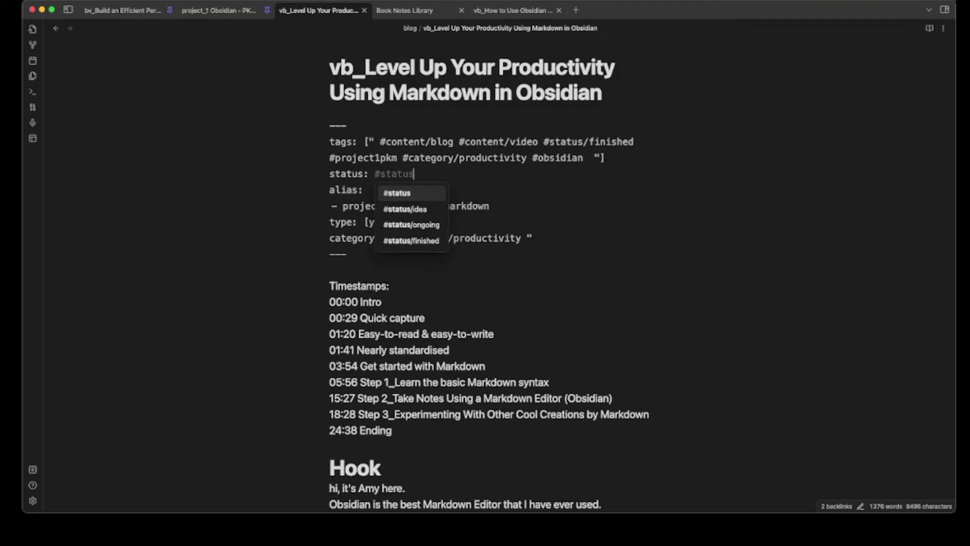
pyautogui.press('Down')
pyautogui.press('Down')
pyautogui.press('Down')
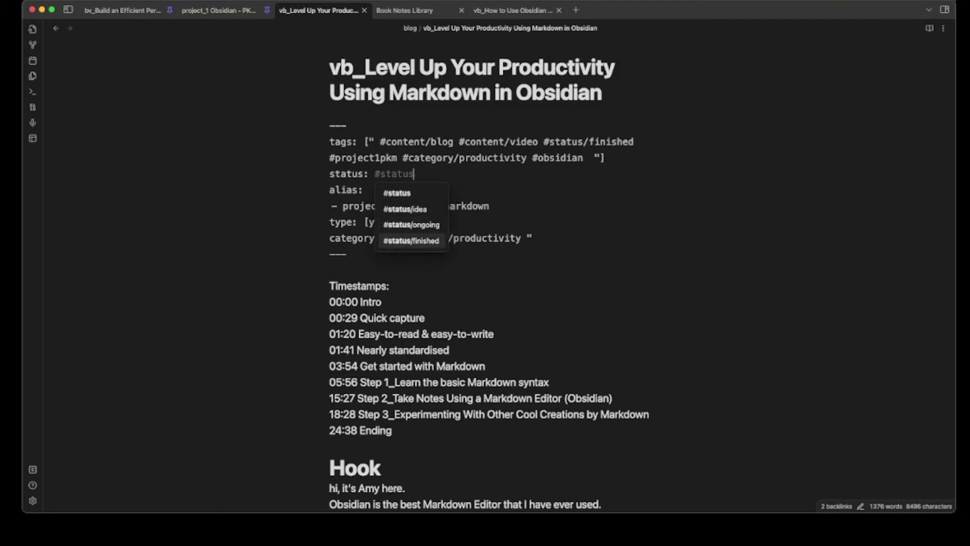
pyautogui.press('Return')
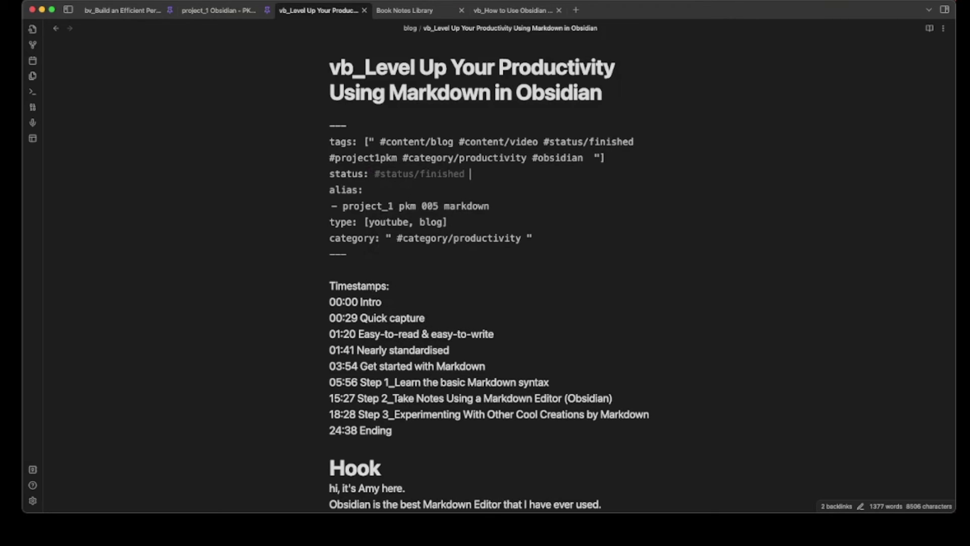
pyautogui.click(213, 12)
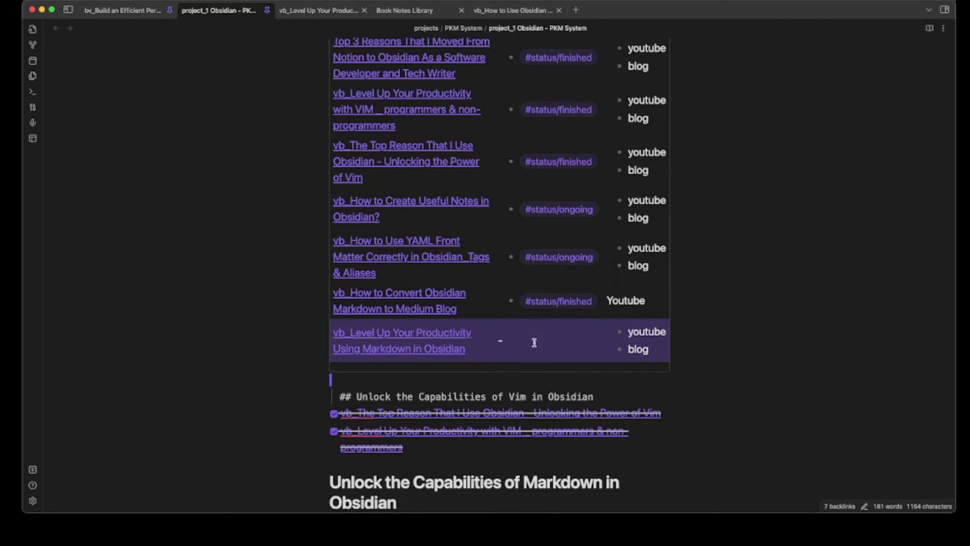
# Step: Return to the Markdown productivity note and put an opening quote directly before #status/finished in the status line
pyautogui.click(318, 10)
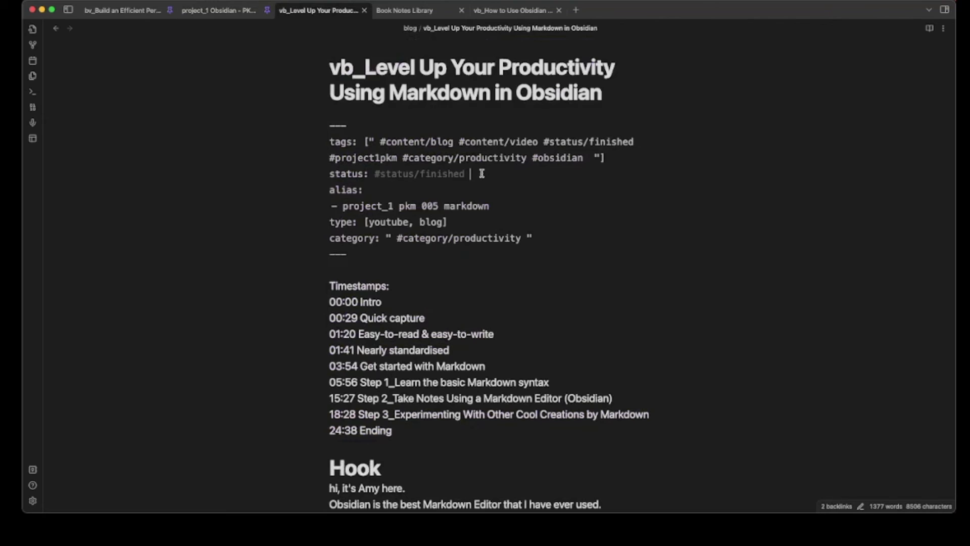
pyautogui.click(374, 174)
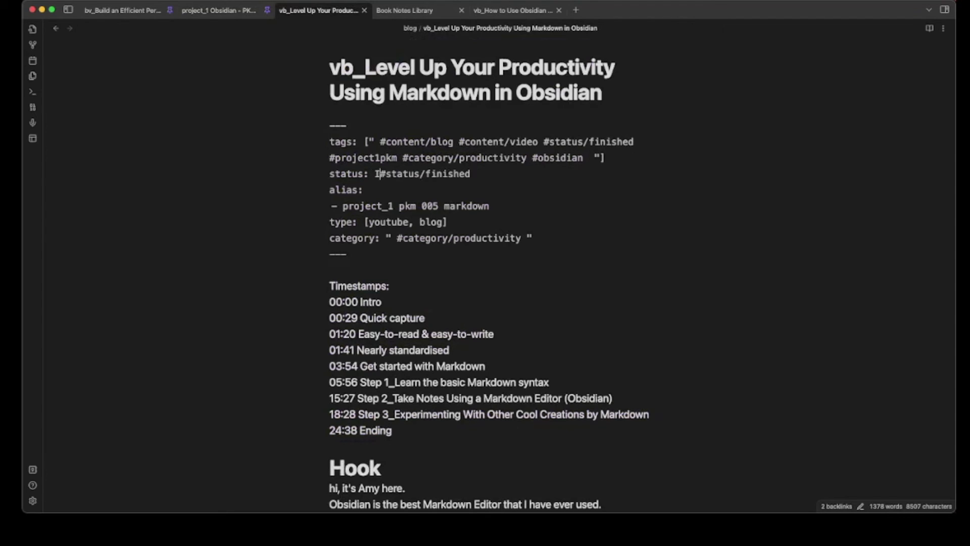
pyautogui.write('"')
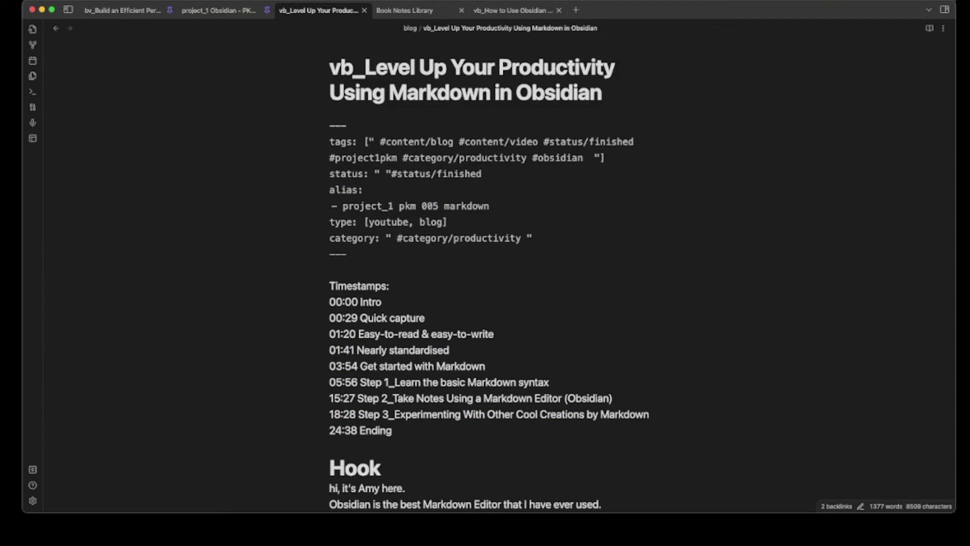
pyautogui.hotkey('shift', 'Right')
pyautogui.press('Delete')
pyautogui.press('Left')
pyautogui.hotkey('shift', 'Left')
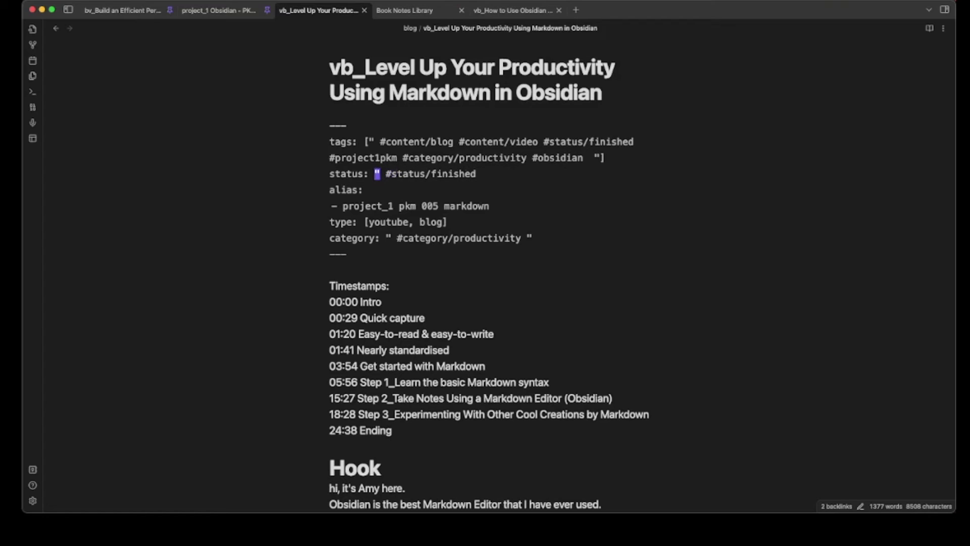
pyautogui.press('Right')
pyautogui.press('Delete')
# Step: Add the closing quote to the status value and trim the tag inside it back to #status/fi
pyautogui.press('End')
pyautogui.press('BackSpace')
pyautogui.press('BackSpace')
pyautogui.press('BackSpace')
pyautogui.press('BackSpace')
pyautogui.press('BackSpace')
pyautogui.press('BackSpace')
pyautogui.press('BackSpace')
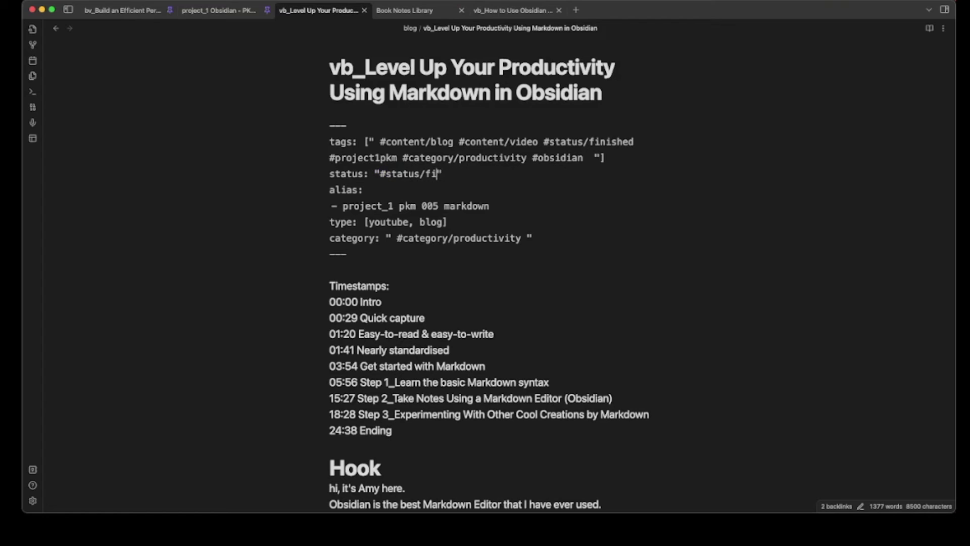
# Step: Rework the status value into " #status/finished " with a space inside each quote, completing the tag from the suggestions
pyautogui.write('id')
pyautogui.press('BackSpace')
pyautogui.press('BackSpace')
pyautogui.write('"')
pyautogui.write('in')
pyautogui.press('BackSpace')
pyautogui.press('BackSpace')
pyautogui.press('BackSpace')
pyautogui.press('BackSpace')
pyautogui.write('s/doneblb')
pyautogui.press('d')
pyautogui.press('w')
pyautogui.press('Escape')
pyautogui.write('$i/')
pyautogui.press('Down')
pyautogui.press('Down')
pyautogui.press('Return')
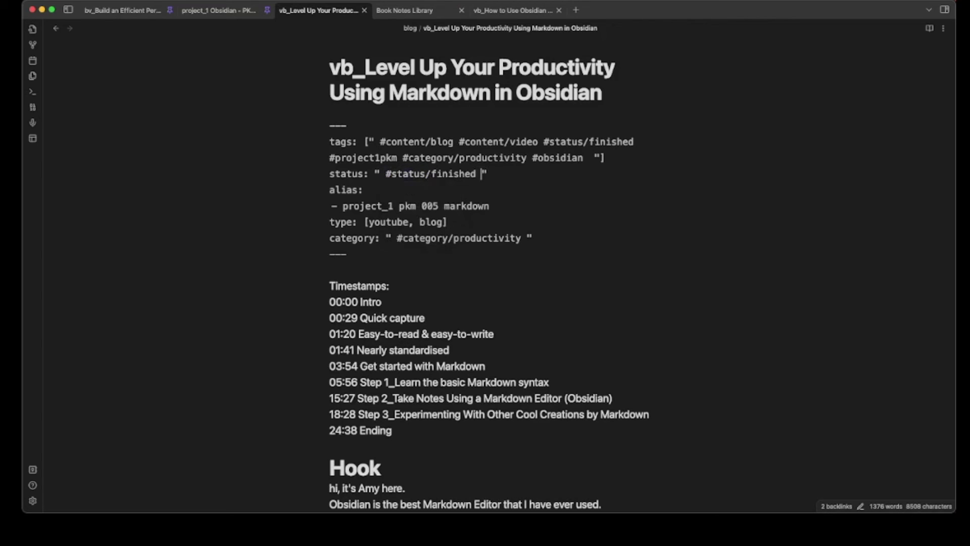
# Step: Check the Markdown productivity note's status cell in the project_1 table and go back over the tag in the note's status line
pyautogui.press('k')
pyautogui.press('j')
pyautogui.hotkey('ctrl', 'shift', 'Tab')
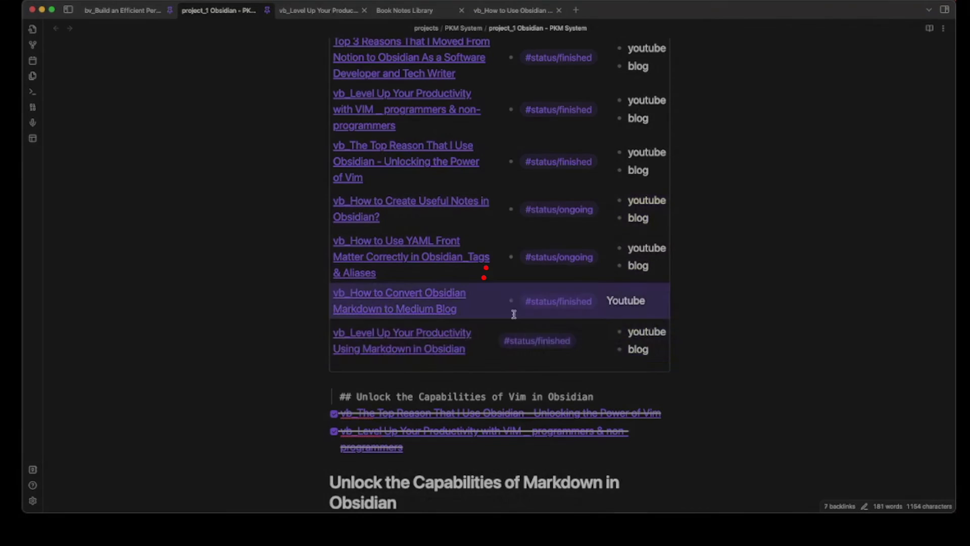
pyautogui.hotkey('ctrl', 'Tab')
pyautogui.click(389, 173)
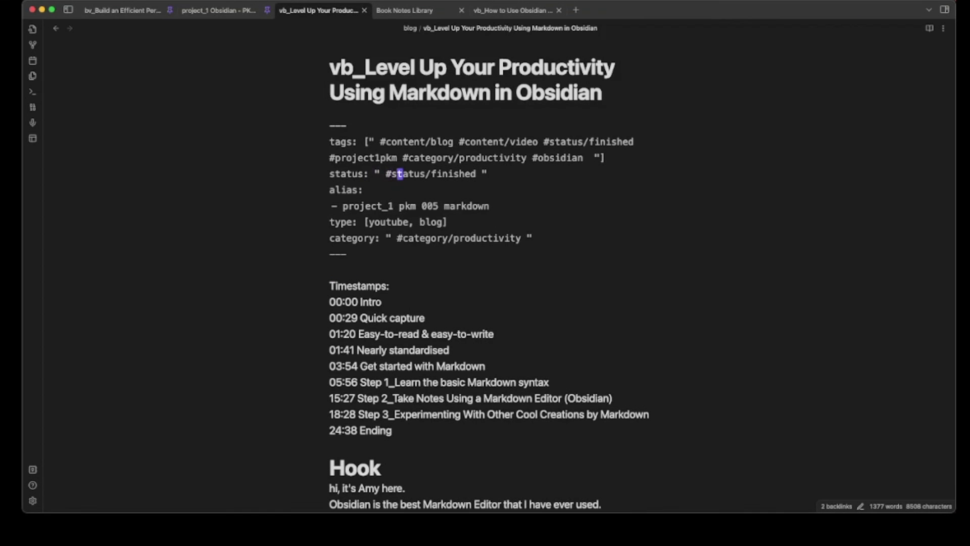
pyautogui.press('Right')
pyautogui.press('Right')
pyautogui.press('Right')
pyautogui.press('Right')
pyautogui.press('Right')
pyautogui.press('Right')
pyautogui.press('Right')
pyautogui.press('Right')
# Step: Replace the bracketed list in the type line with the quoted tag #content/blog, completed from the suggestions
pyautogui.click(410, 221)
pyautogui.press('b')
pyautogui.press('b')
pyautogui.press('c')
pyautogui.press('i')
pyautogui.press('[')
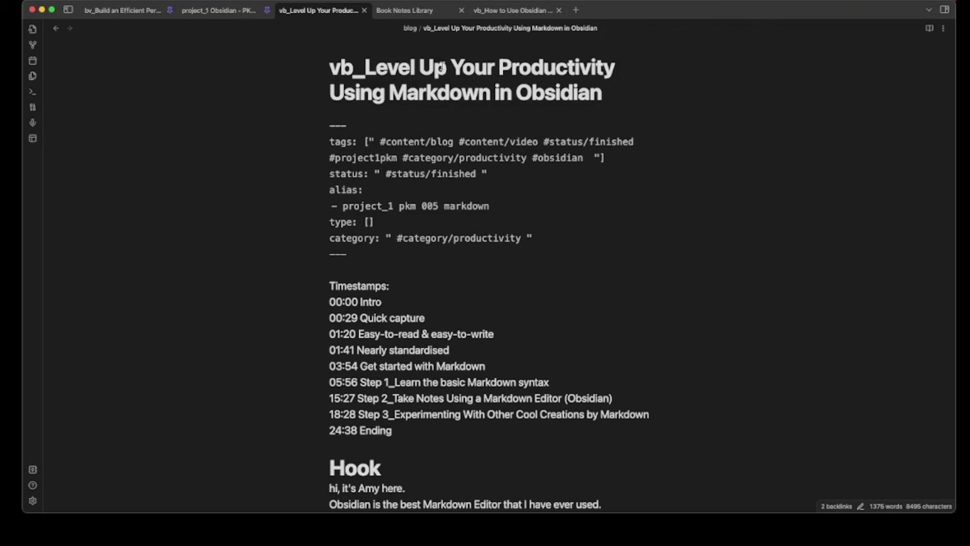
pyautogui.press('BackSpace')
pyautogui.write('" #cont')
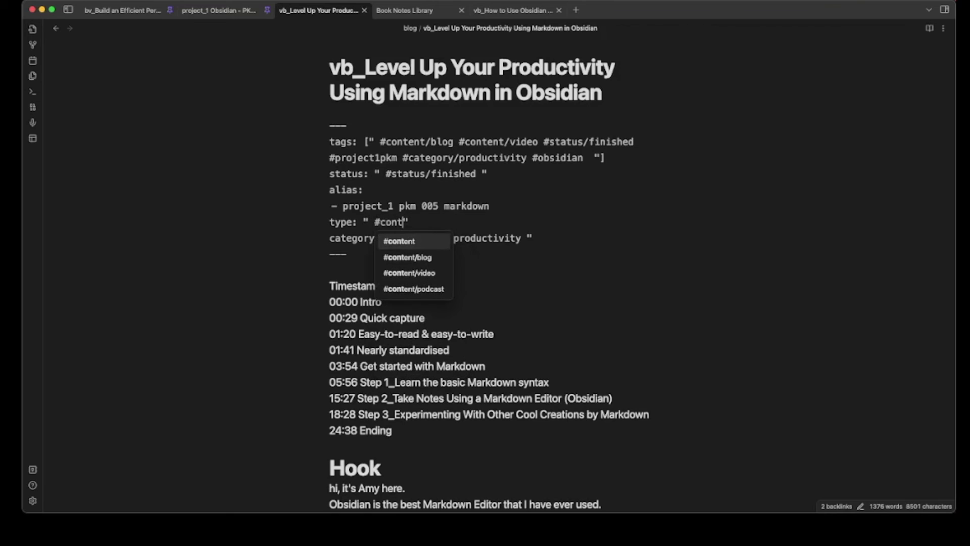
pyautogui.press('Down')
pyautogui.press('Return')
# Step: Add #content/video after #content/blog inside the type value's quotes, completing it from the suggestions
pyautogui.write('#')
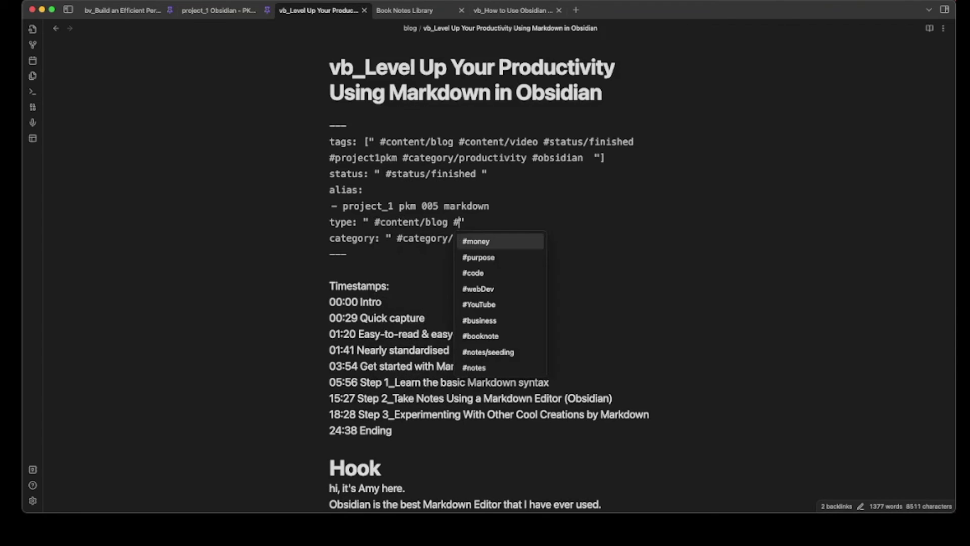
pyautogui.write('cont')
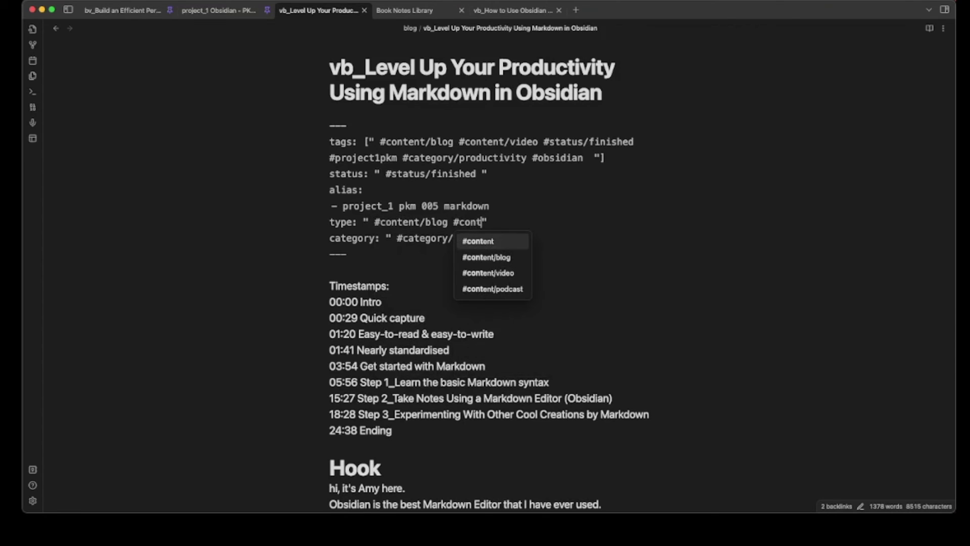
pyautogui.press('Down')
pyautogui.press('Down')
pyautogui.press('Return')
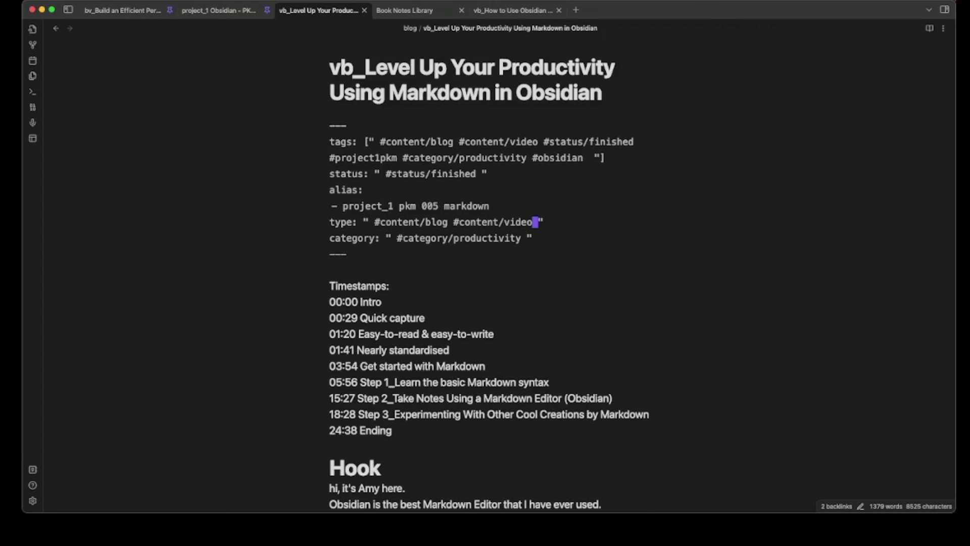
pyautogui.press('Left')
pyautogui.press('Left')
pyautogui.press('Left')
pyautogui.press('Left')
# Step: Check the type cell of the Markdown productivity note in the project_1 table and preview the note's front matter
pyautogui.hotkey('ctrl', 'shift', 'Tab')
pyautogui.scroll(-2, 649, 249)
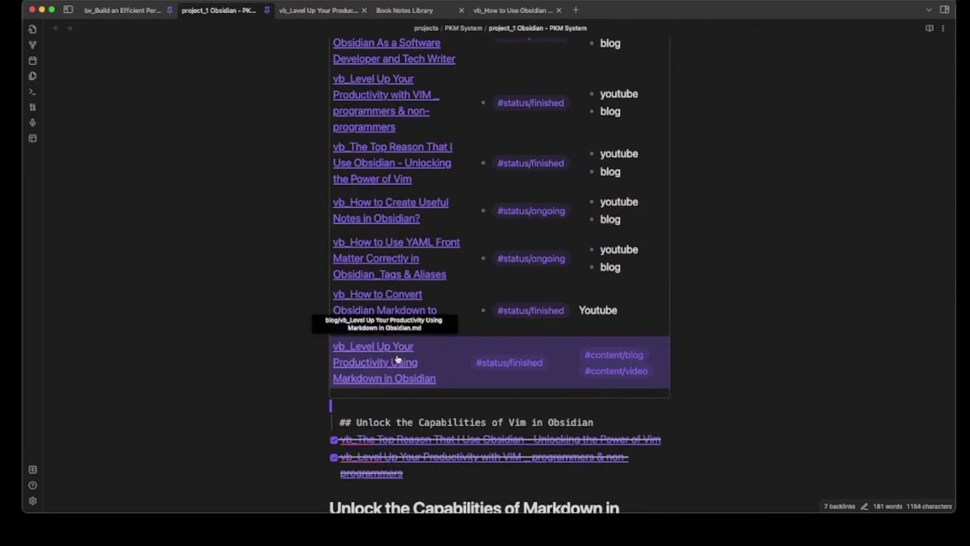
pyautogui.moveTo(409, 355)
pyautogui.scroll(-1, 441, 288)
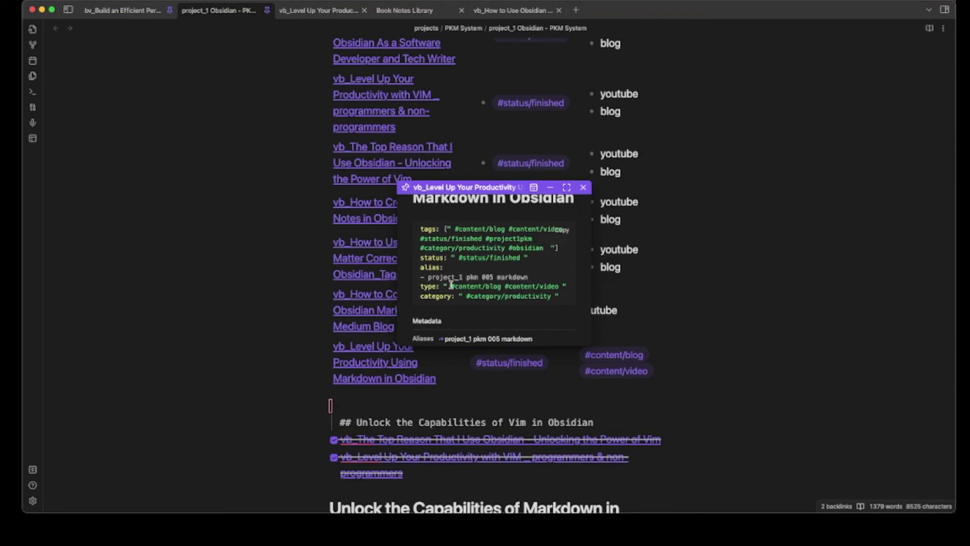
# Step: Remove #content/video from the Markdown productivity note's type value, keeping only the quoted #content/blog
pyautogui.click(574, 291)
pyautogui.press('b')
pyautogui.press('b')
pyautogui.press('b')
pyautogui.press('b')
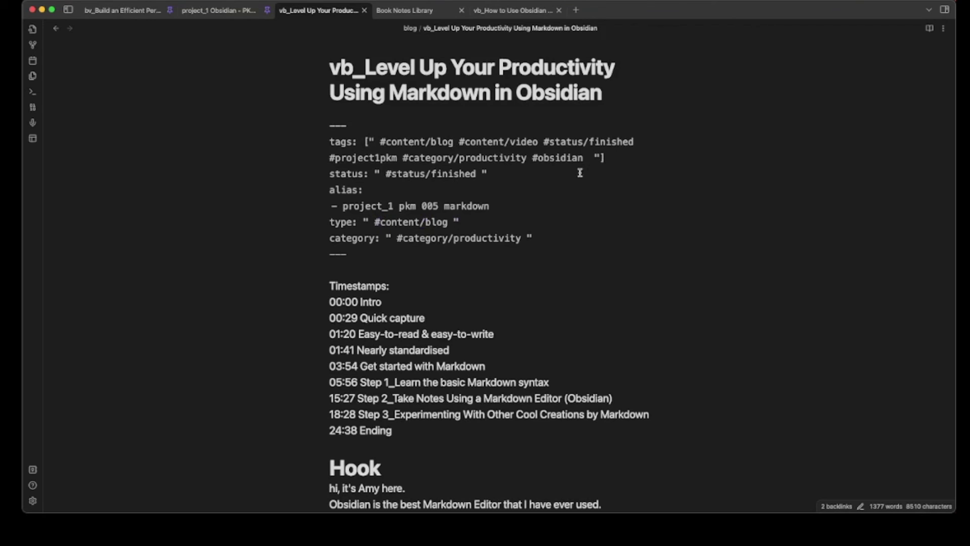
# Step: Enclose the quoted #content/blog value of the type line in square brackets
pyautogui.write('b')
pyautogui.write('[')
pyautogui.press('Escape')
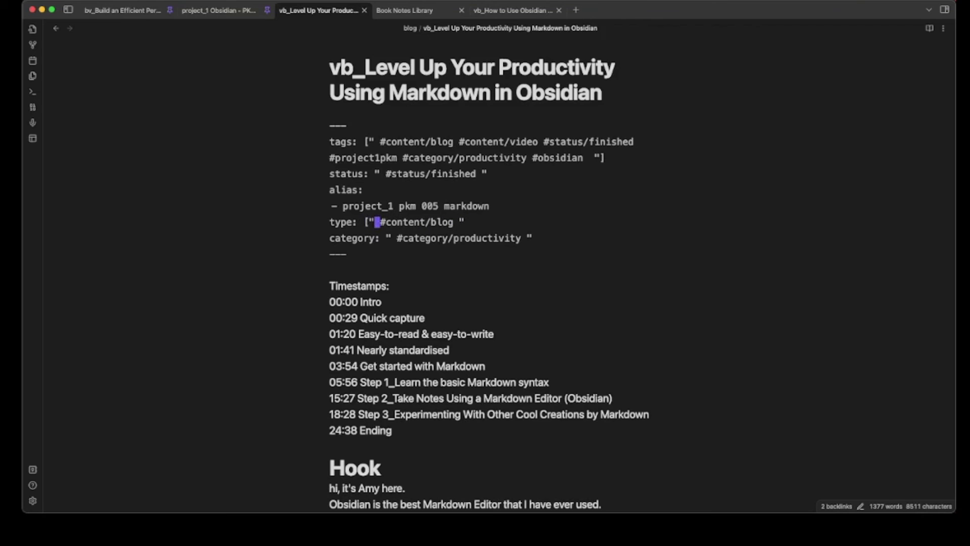
pyautogui.press('A')
pyautogui.press('b')
pyautogui.press('b')
pyautogui.press('b')
pyautogui.press('b')
pyautogui.press('b')
# Step: Insert #content/video from the suggestions after #content/blog inside the bracketed, quoted type value
pyautogui.press('E')
pyautogui.press('l')
pyautogui.press('l')
pyautogui.write('i')
pyautogui.write(' #cont')
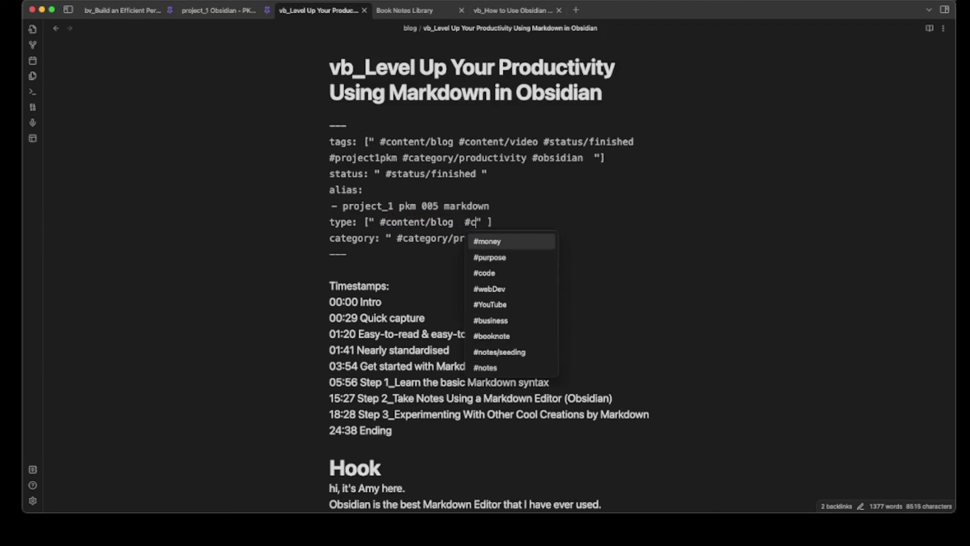
pyautogui.press('Down')
pyautogui.press('Down')
pyautogui.press('Return')
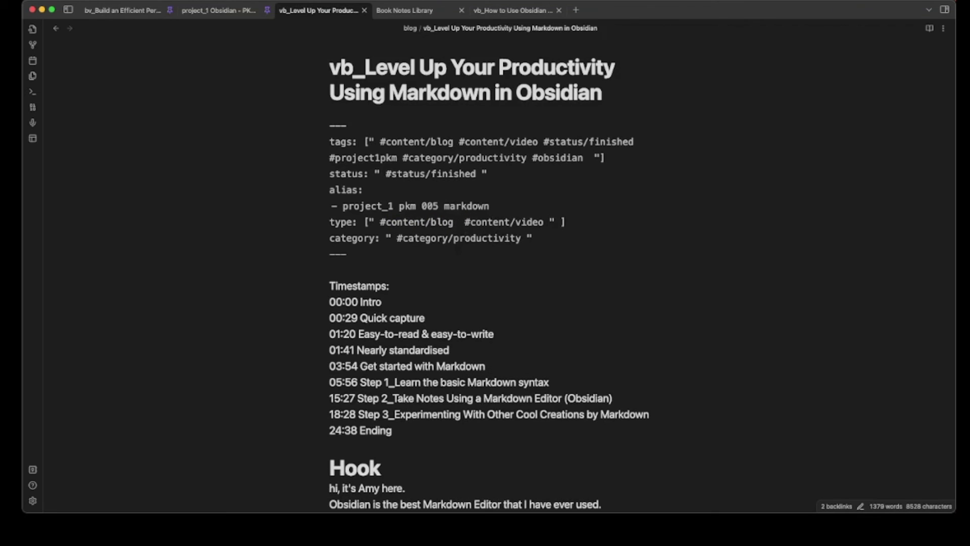
# Step: Check the note's row in the project_1 table, return to the note and clear everything after type:
pyautogui.hotkey('ctrl', 'shift', 'Tab')
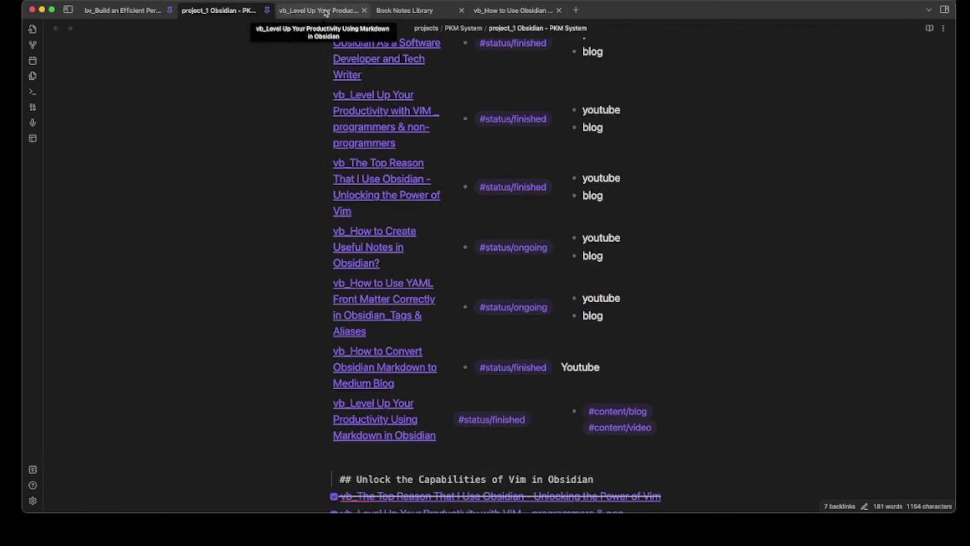
pyautogui.hotkey('ctrl', 'Tab')
pyautogui.click(388, 222)
pyautogui.press('u')
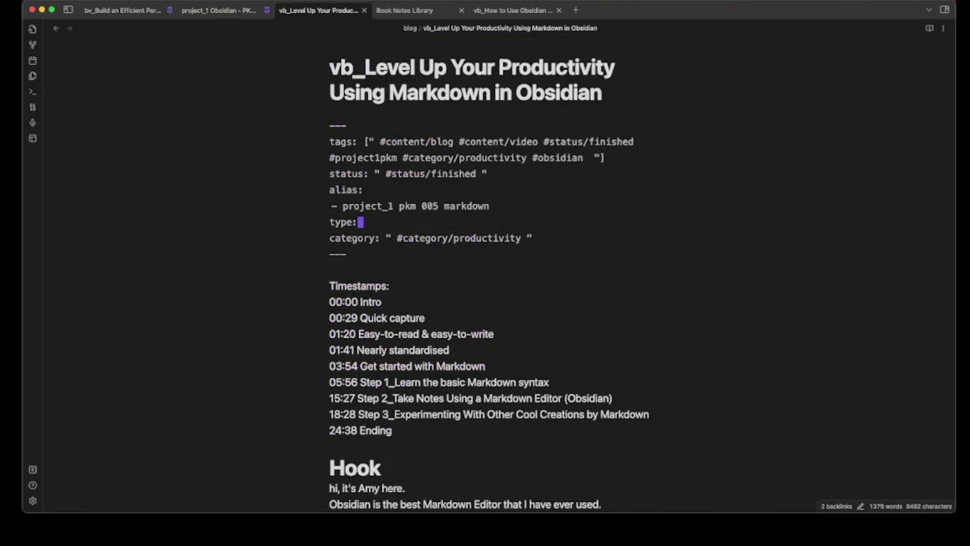
# Step: Start an indented dash list under type with the quoted item " #content/blog ", completing the tag from the suggestions
pyautogui.press('Return')
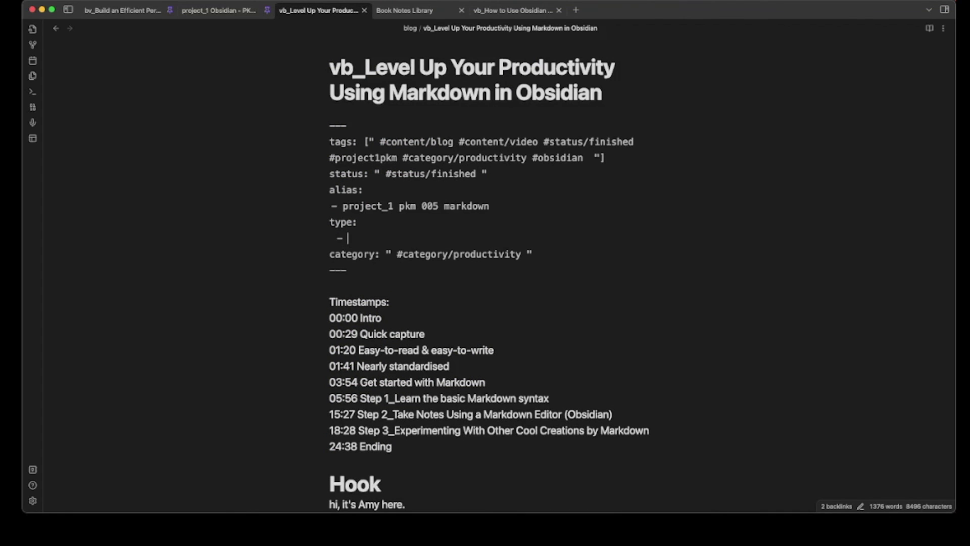
pyautogui.write('#')
pyautogui.press('BackSpace')
pyautogui.press('BackSpace')
pyautogui.write('" #s')
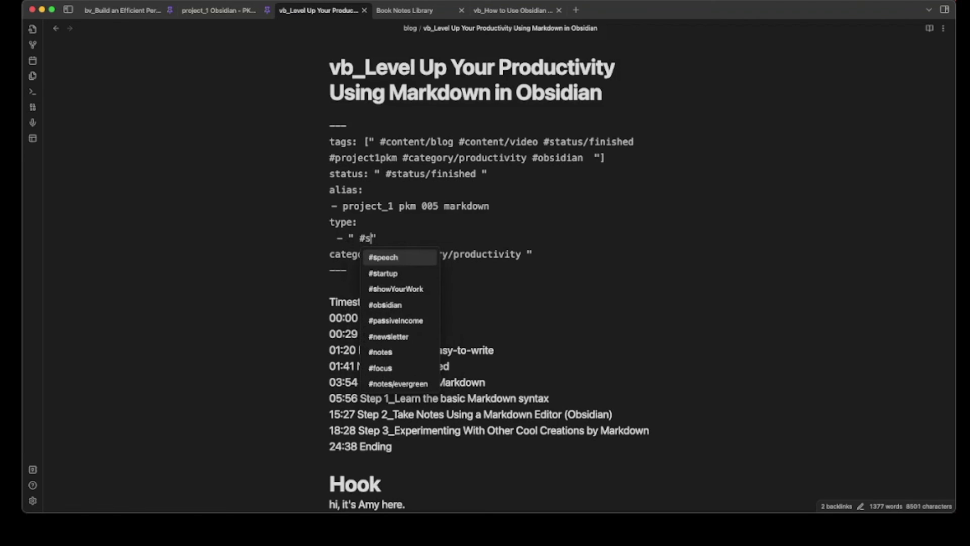
pyautogui.press('BackSpace')
pyautogui.write('cont')
pyautogui.press('Down')
pyautogui.press('Return')
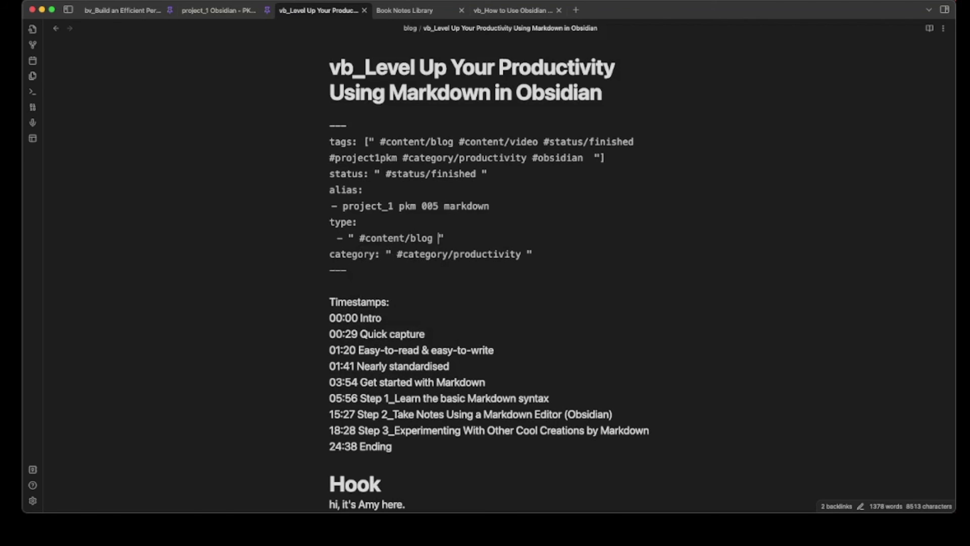
# Step: Add a second dash item " #content/video " to the type list, completing the tag from the suggestions
pyautogui.press('End')
pyautogui.press('Return')
pyautogui.write('- " #c')
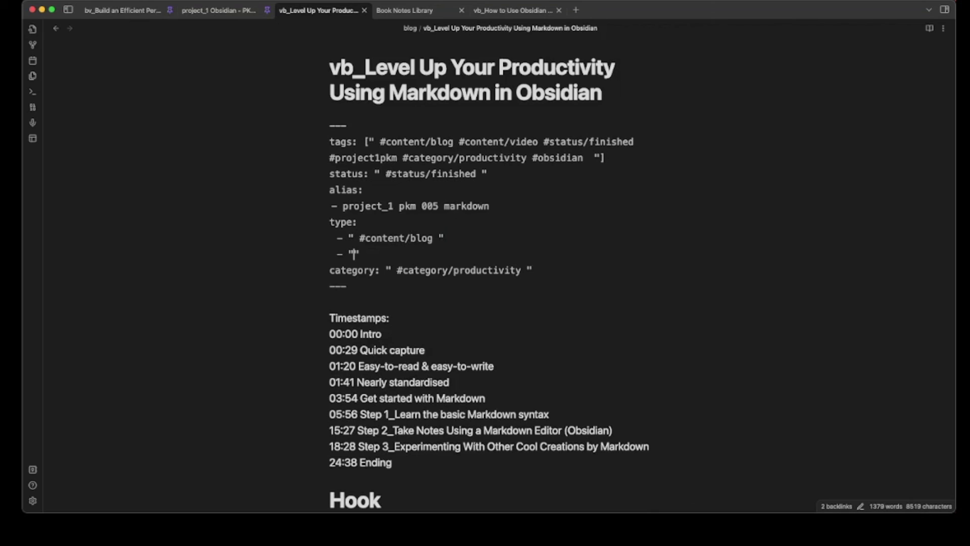
pyautogui.write('on')
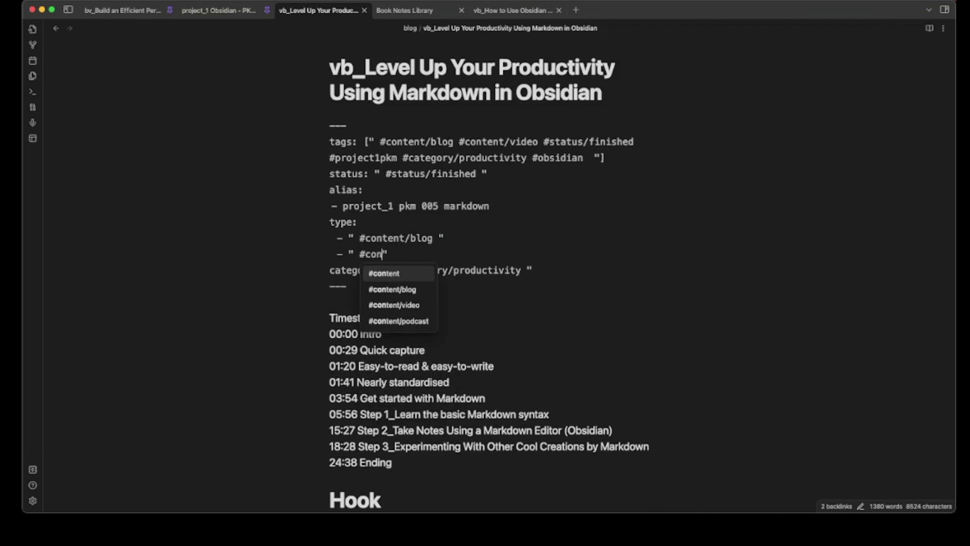
pyautogui.press('Down')
pyautogui.press('Down')
pyautogui.press('Return')
pyautogui.press('Escape')
pyautogui.press('k')
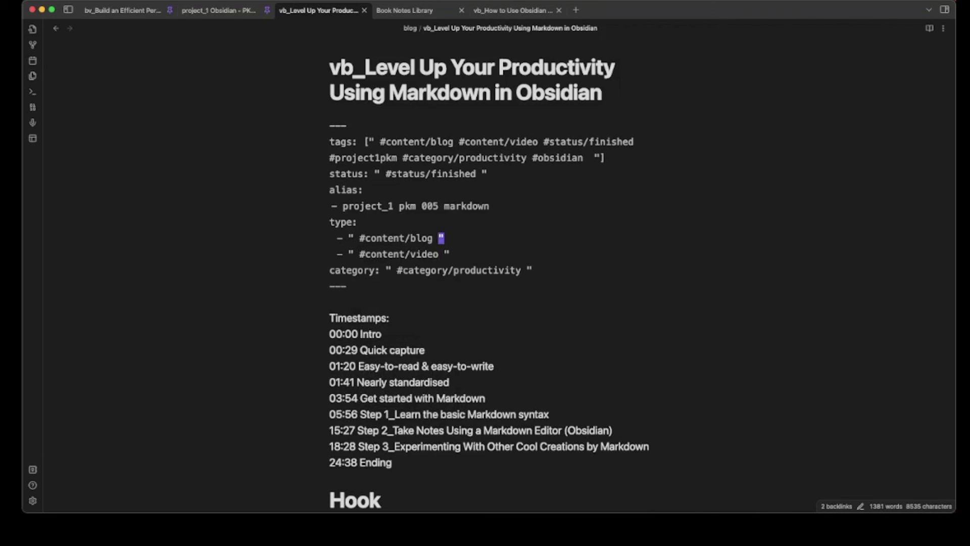
# Step: Check how the note's listed type tags appear in the project_1 table and return to the note
pyautogui.press('j')
pyautogui.hotkey('ctrl', 'shift', 'Tab')
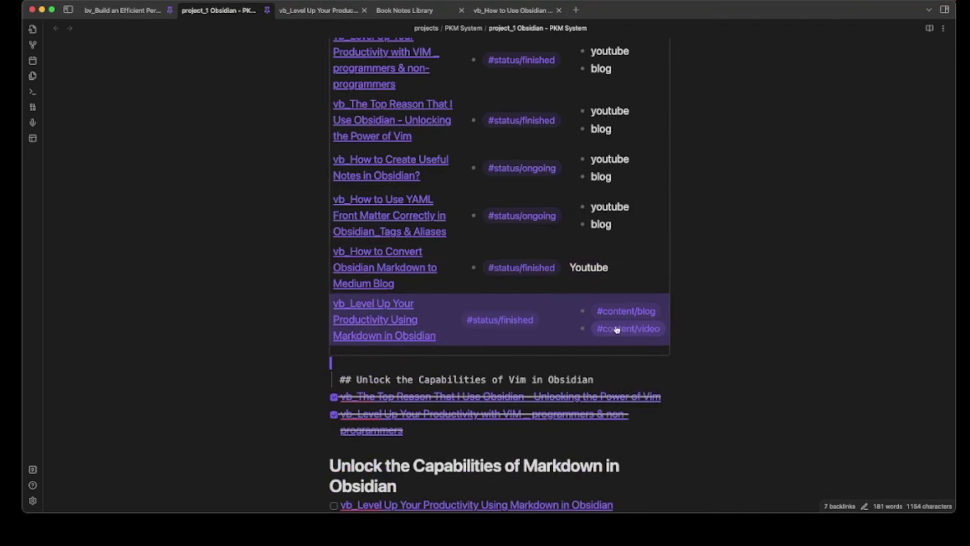
pyautogui.click(311, 10)
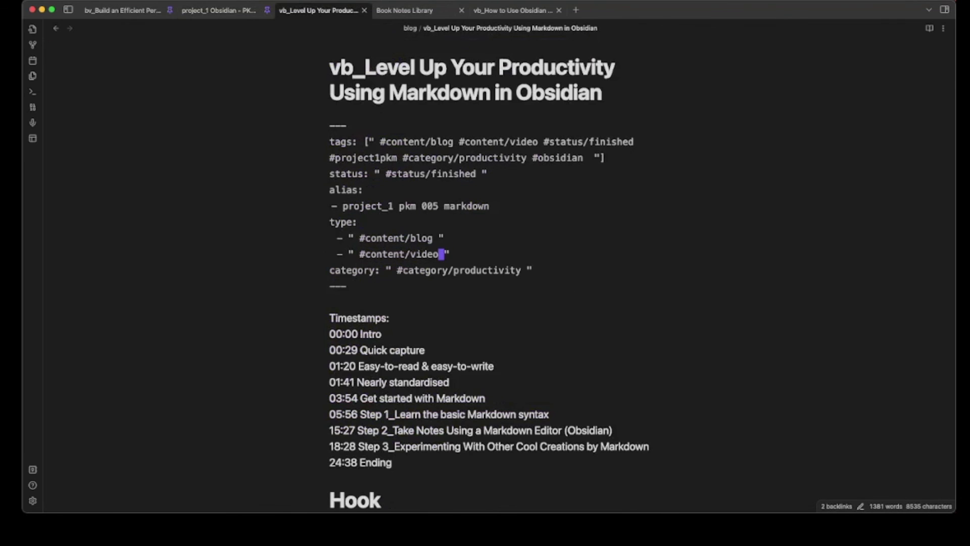
# Step: Write #content/blog and #content/video in one pair of quotes on the type line above the dash list, using the suggestions
pyautogui.press('k')
pyautogui.write('k" #con')
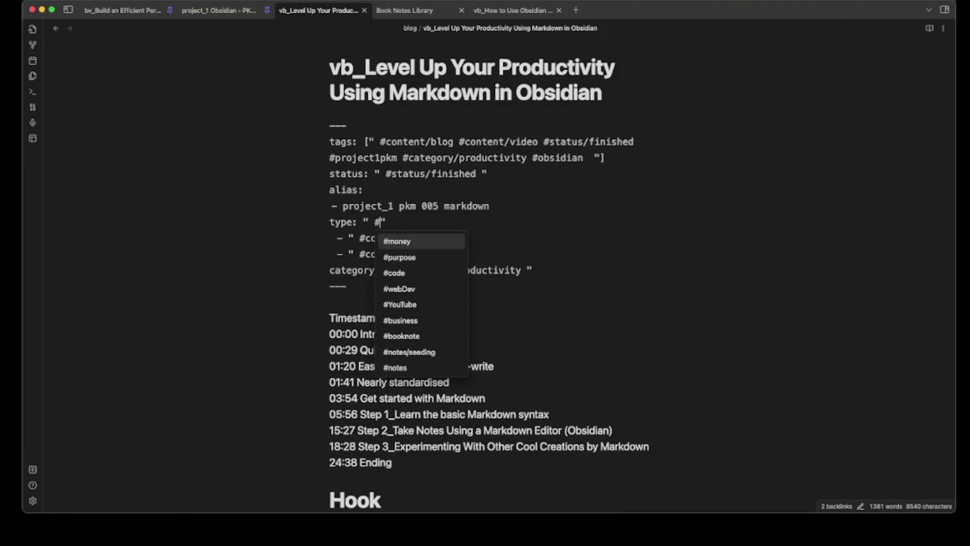
pyautogui.press('Down')
pyautogui.press('Return')
pyautogui.write('#content/blog')
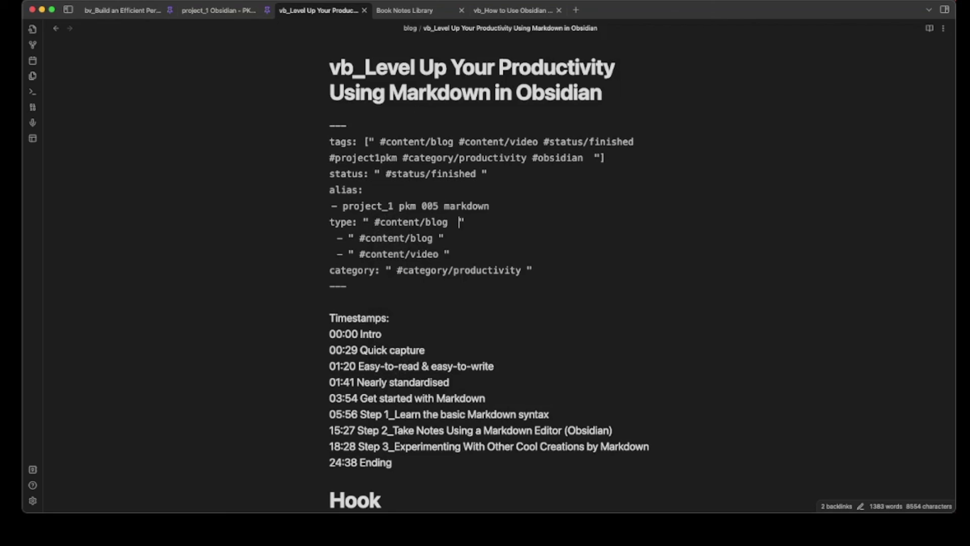
pyautogui.press('Down')
pyautogui.press('Down')
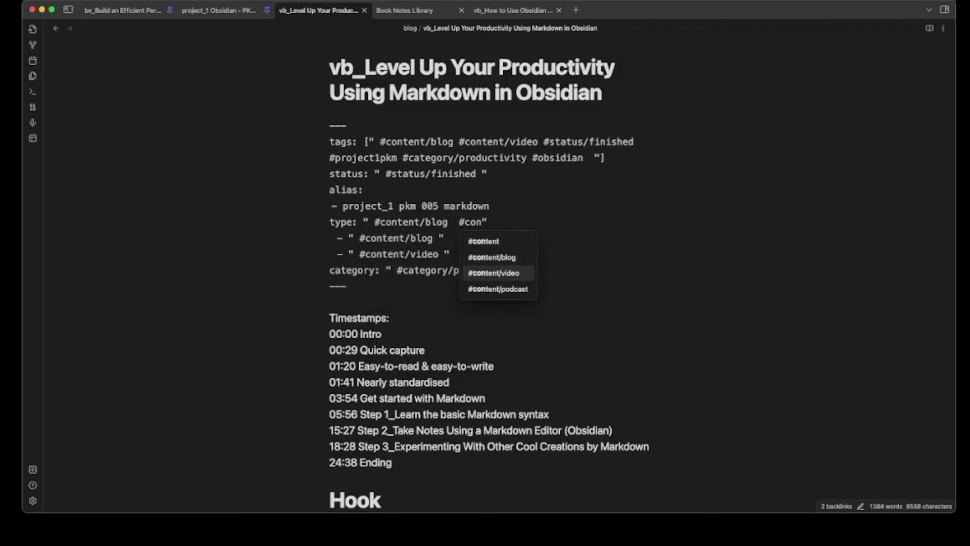
pyautogui.press('Return')
# Step: Wrap the quoted tags on the type line in square brackets
pyautogui.moveTo(375, 223); pyautogui.dragTo(363, 223)
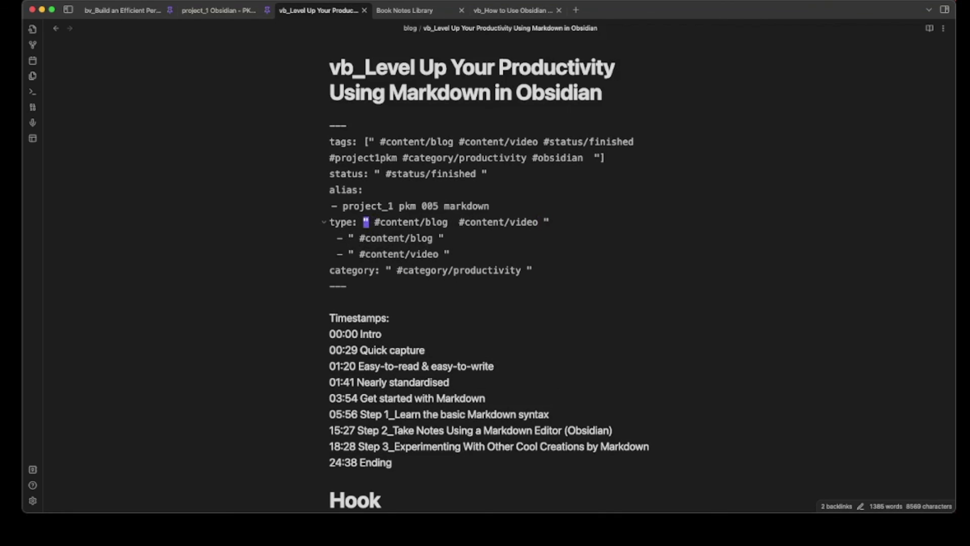
pyautogui.write('[')
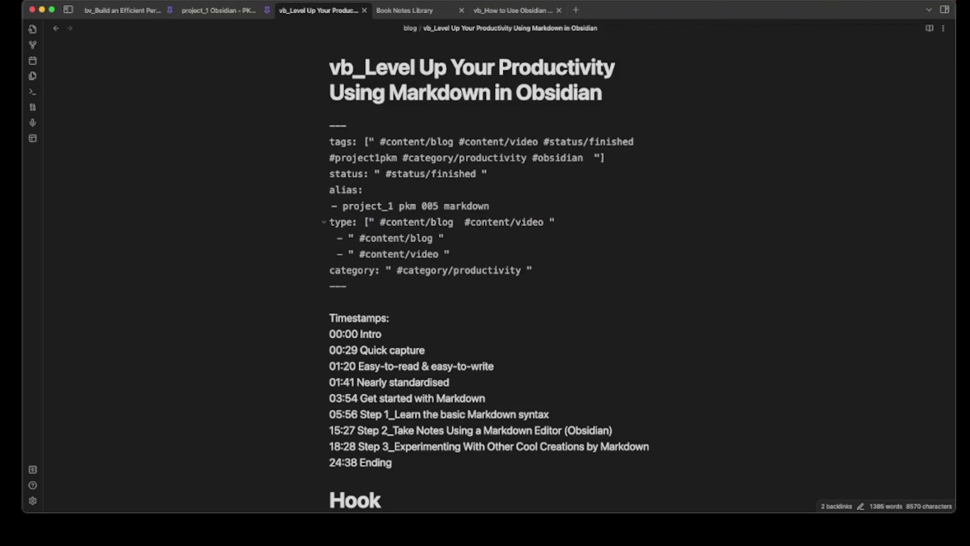
pyautogui.click(561, 222)
# Step: Compare the bracketed inline type value with the dash list form beneath it
pyautogui.press('Left')
pyautogui.press('Right')
pyautogui.press('Right')
pyautogui.press('Right')
pyautogui.press('Right')
pyautogui.press('Right')
pyautogui.press('Right')
pyautogui.press('Right')
pyautogui.press('Right')
pyautogui.press('Right')
pyautogui.press('Right')
pyautogui.press('Right')
pyautogui.press('Right')
pyautogui.press('Right')
pyautogui.press('Right')
pyautogui.press('Right')
pyautogui.press('Right')
pyautogui.press('Right')
pyautogui.press('Right')
pyautogui.press('Right')
pyautogui.press('Right')
pyautogui.press('Right')
pyautogui.press('Right')
pyautogui.press('Right')
pyautogui.press('Right')
pyautogui.press('Right')
pyautogui.press('Right')
pyautogui.press('Right')
pyautogui.press('Right')
pyautogui.press('Left')
pyautogui.press('Left')
pyautogui.press('Left')
pyautogui.press('Down')
pyautogui.press('Left')
pyautogui.press('Left')
pyautogui.press('Left')
pyautogui.press('Left')
pyautogui.press('Left')
pyautogui.press('Left')
pyautogui.press('Left')
pyautogui.press('Left')
pyautogui.press('Left')
pyautogui.press('Left')
pyautogui.press('Left')
pyautogui.press('Left')
pyautogui.press('Left')
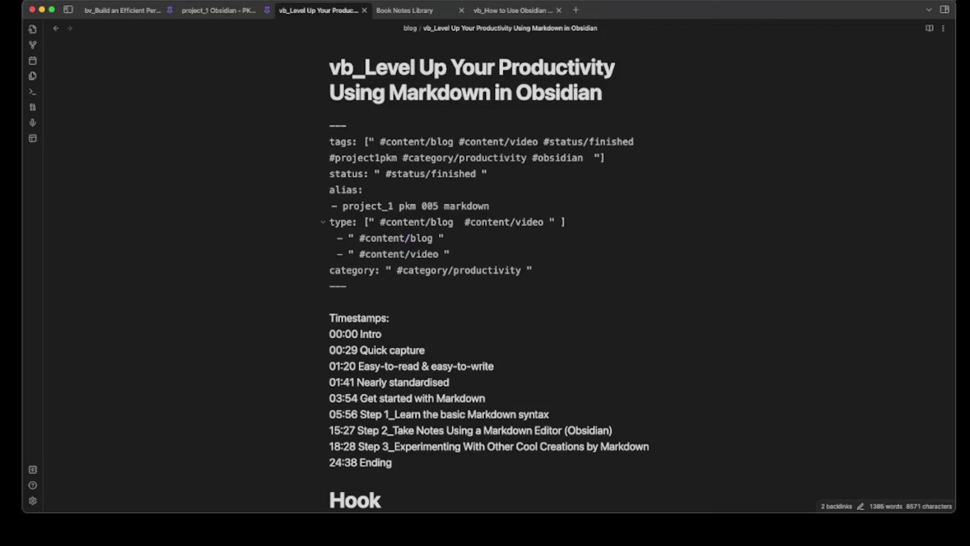